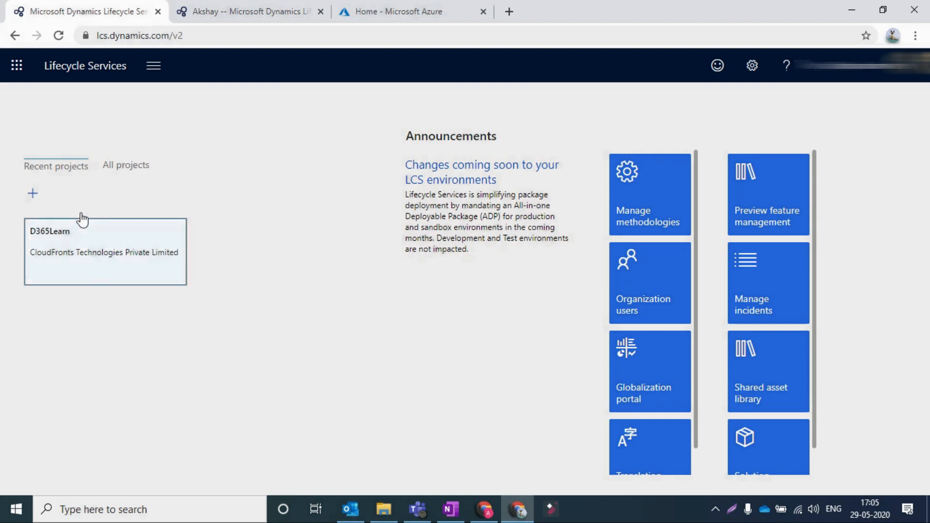
# Create a project named Demo with product name and version Finance and Operations and industry Manufacturing, without importing roles or users.
pyautogui.click(33, 194)
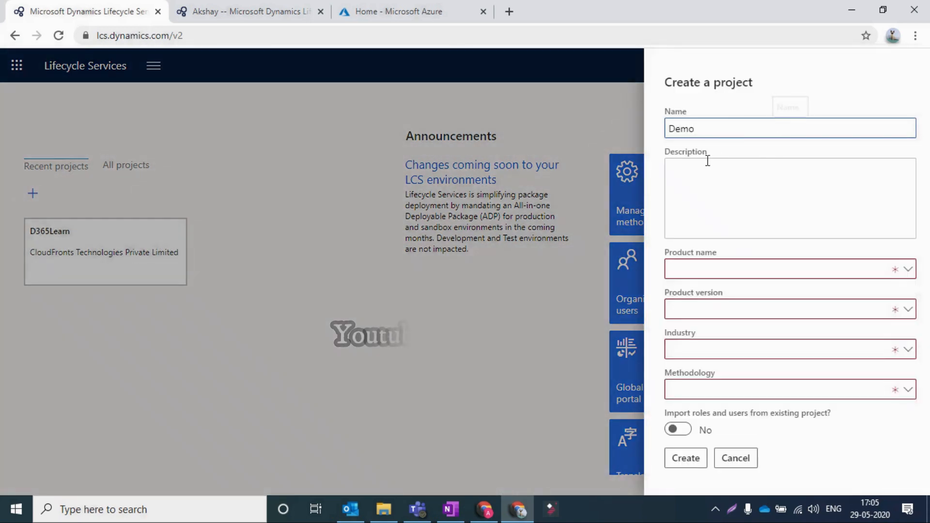
pyautogui.click(701, 173)
pyautogui.click(701, 268)
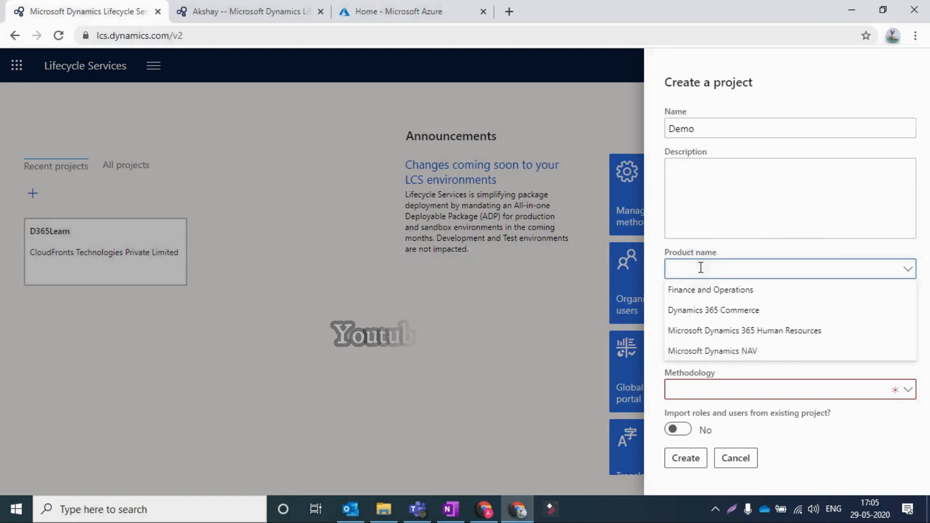
pyautogui.click(712, 291)
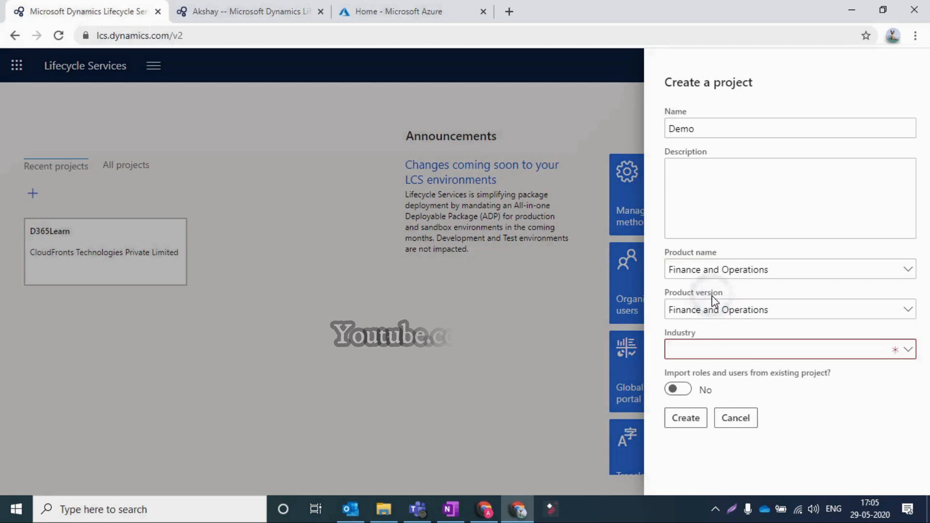
pyautogui.click(735, 356)
pyautogui.click(701, 262)
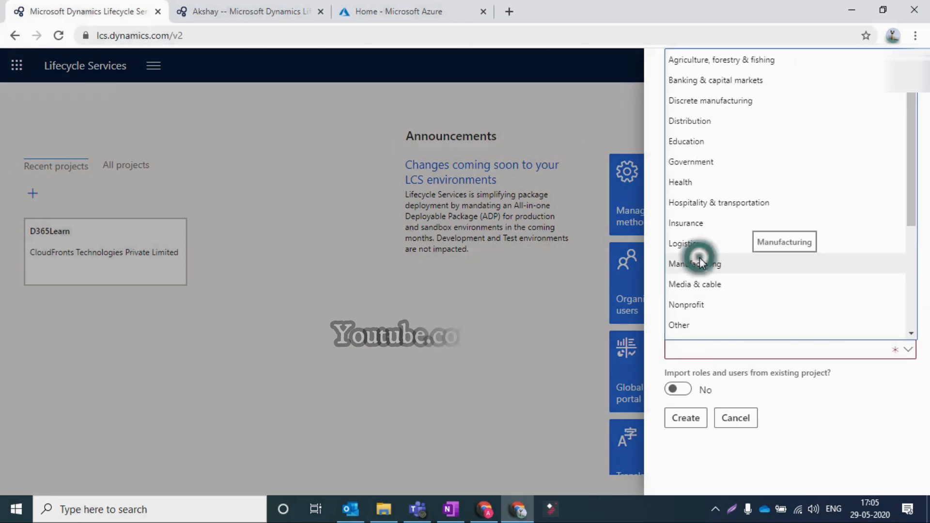
pyautogui.click(694, 418)
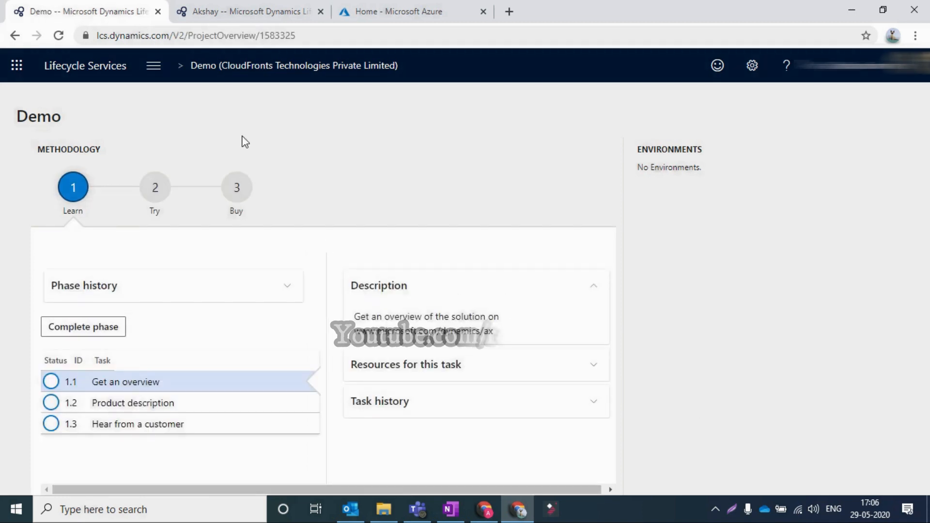
# Open the project's cloud-hosted environments and agree to set up an Azure connector in the project settings.
pyautogui.click(151, 73)
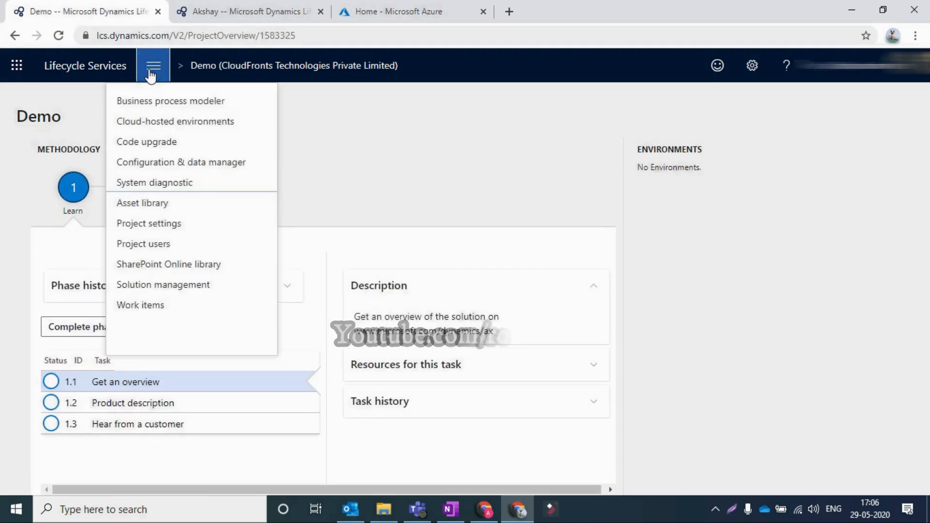
pyautogui.click(133, 122)
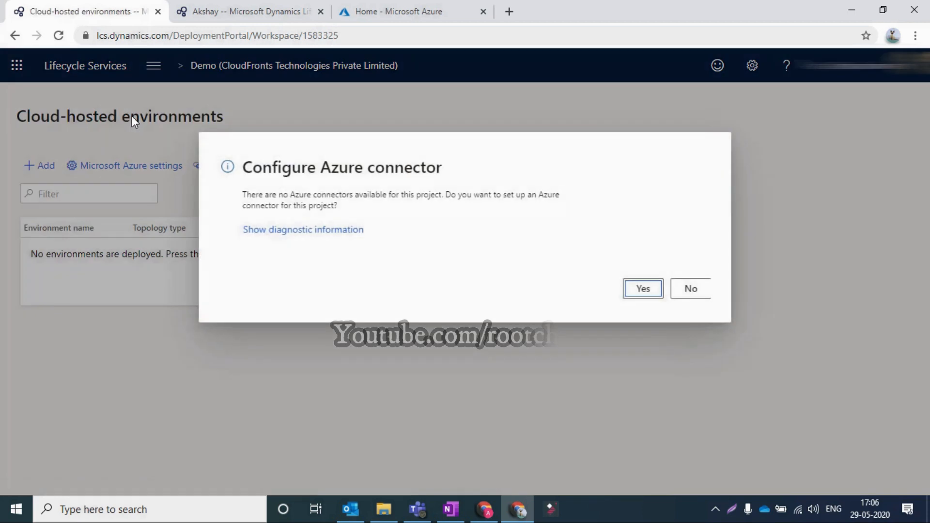
pyautogui.click(630, 291)
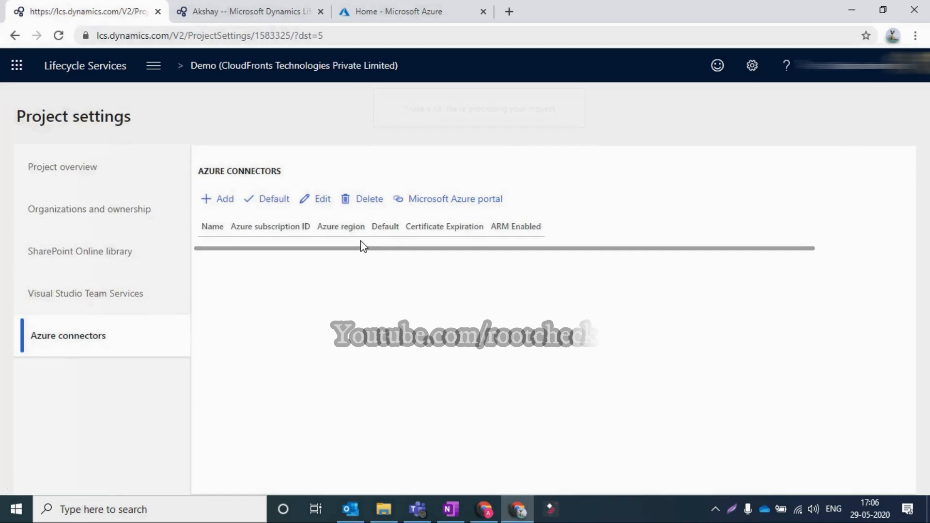
pyautogui.click(153, 67)
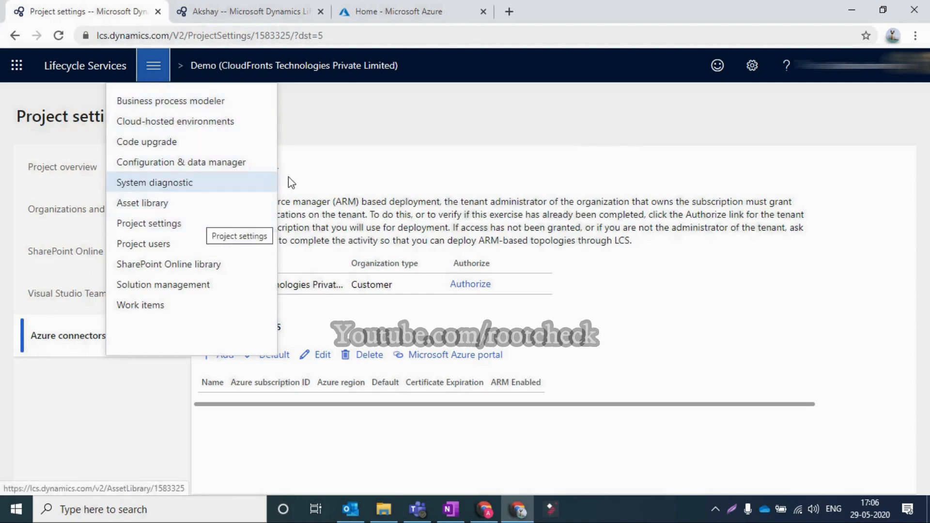
pyautogui.click(348, 152)
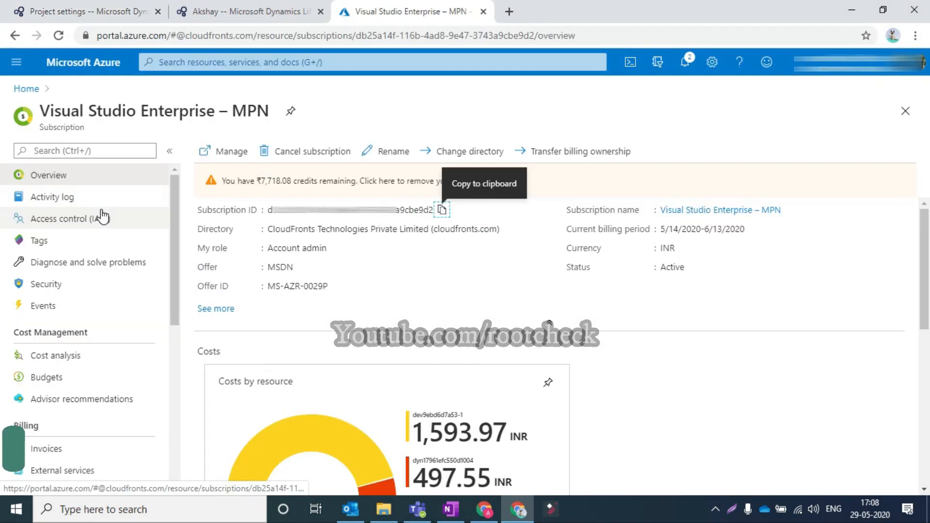
# Start a new role assignment in the subscription's access control and choose the Contributor role.
pyautogui.click(101, 216)
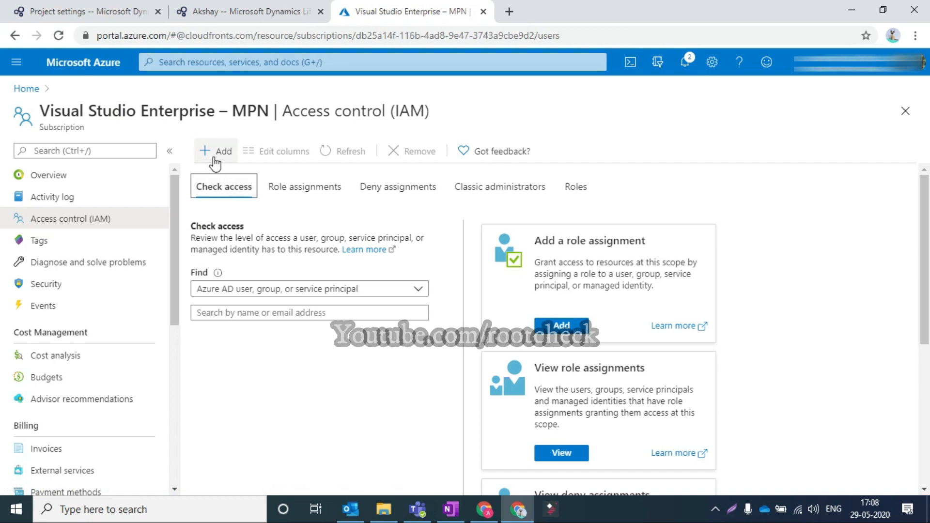
pyautogui.click(215, 155)
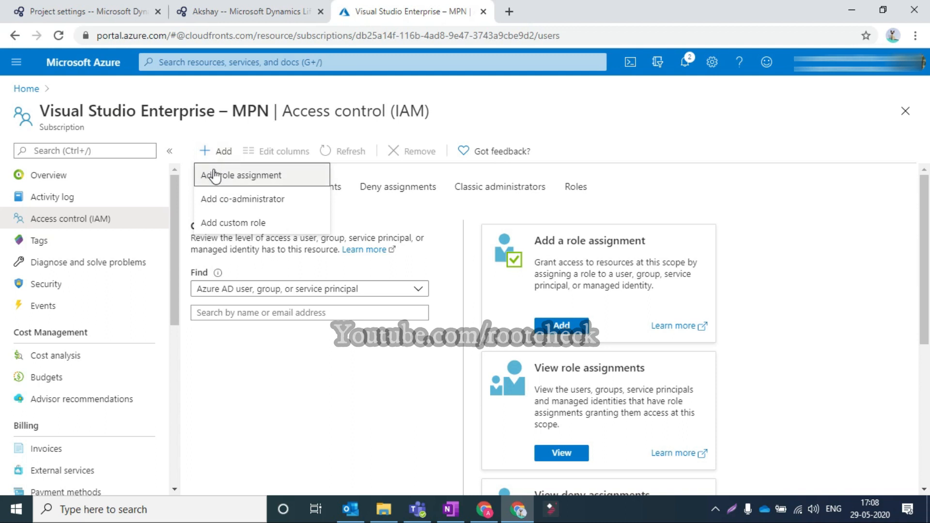
pyautogui.click(214, 173)
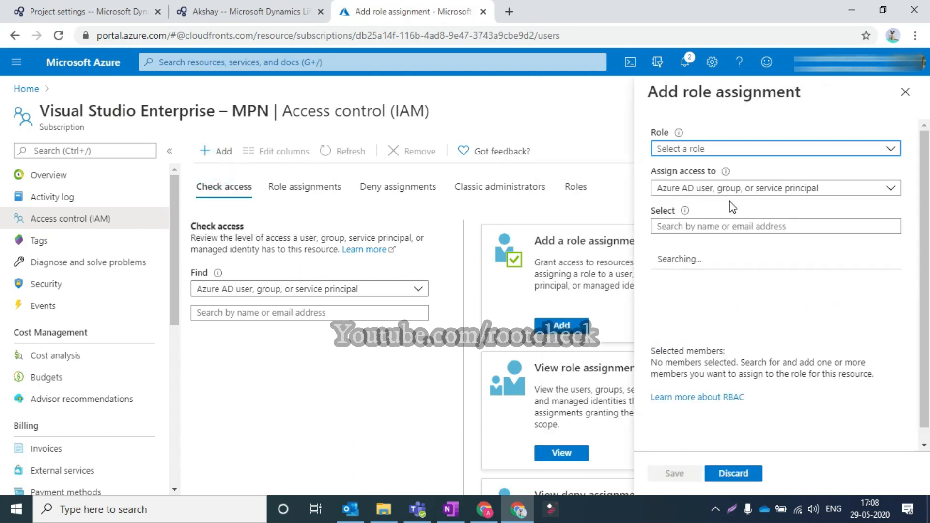
pyautogui.click(888, 148)
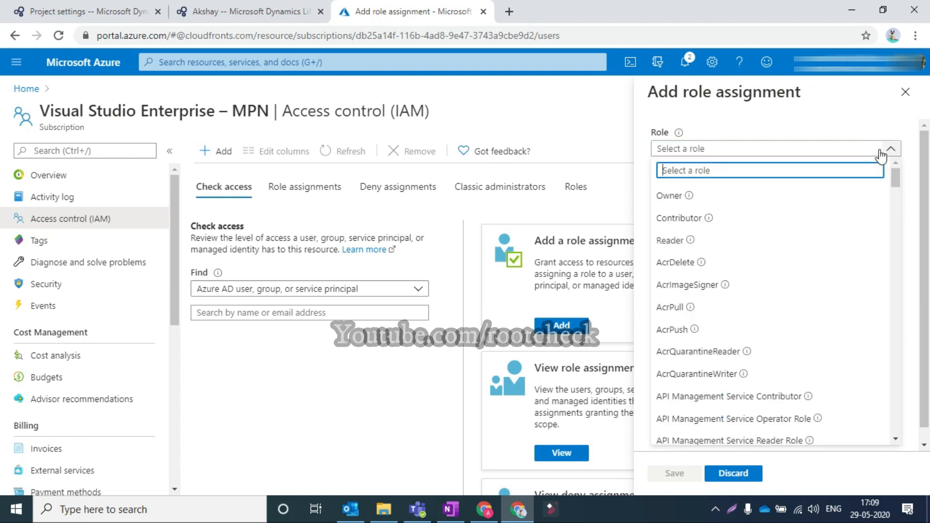
pyautogui.click(725, 217)
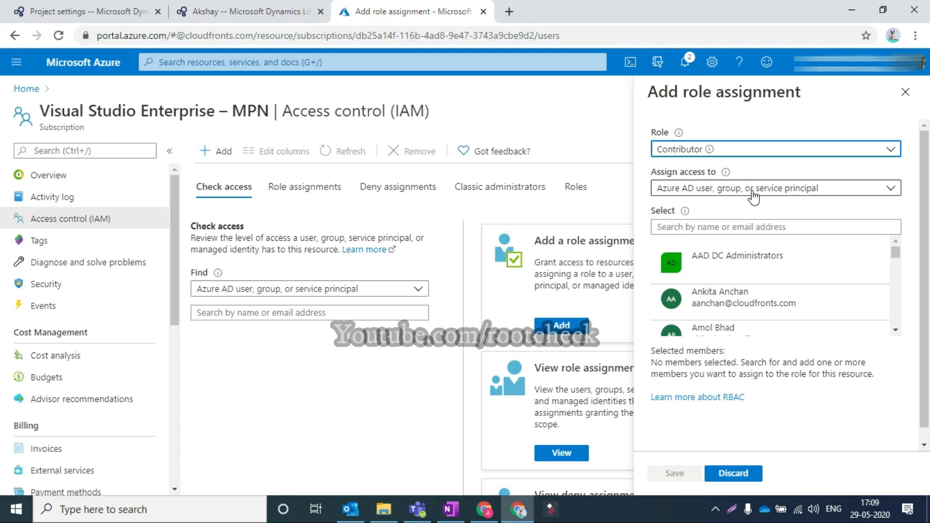
# Search for "dynamic", choose Dynamics Deployment Services [wsfed-enabled] as the member, and close the role assignment form.
pyautogui.click(735, 227)
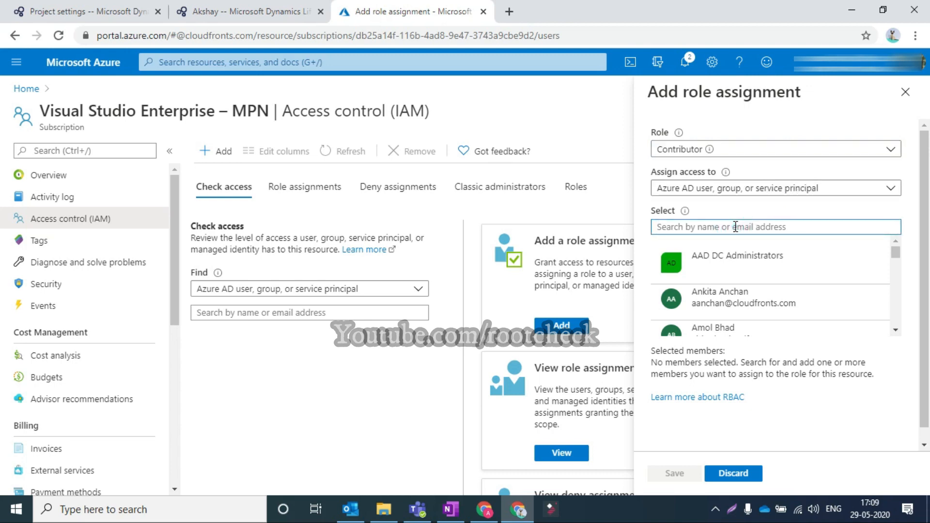
pyautogui.write('w')
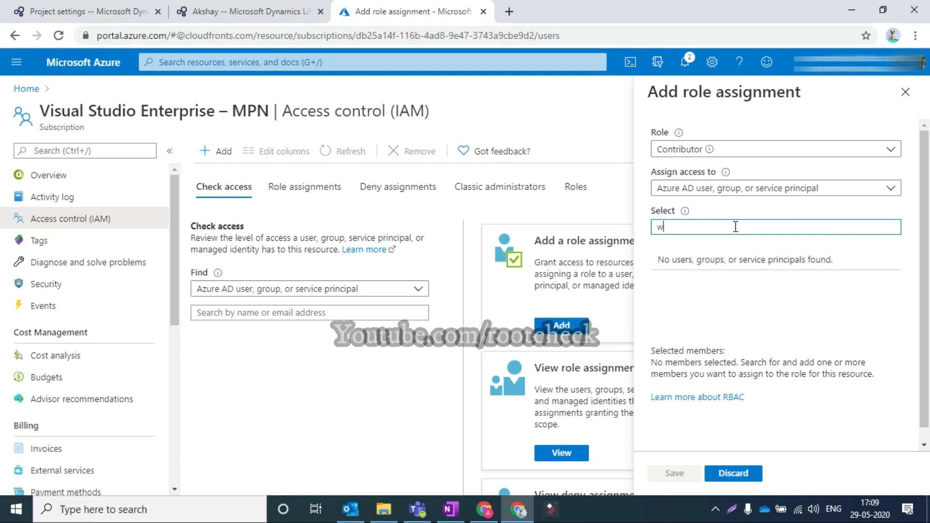
pyautogui.press('BackSpace')
pyautogui.write('d')
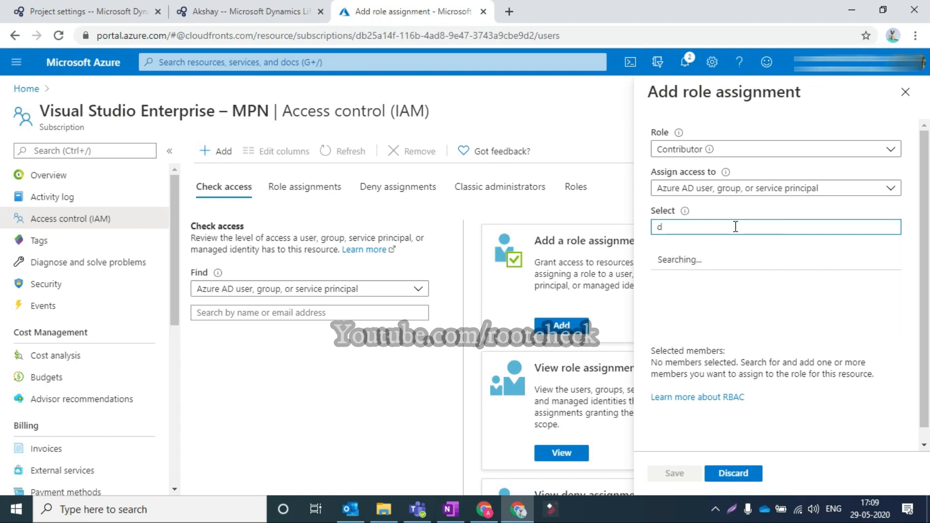
pyautogui.write('ynamic')
pyautogui.scroll(-5, 768, 298)
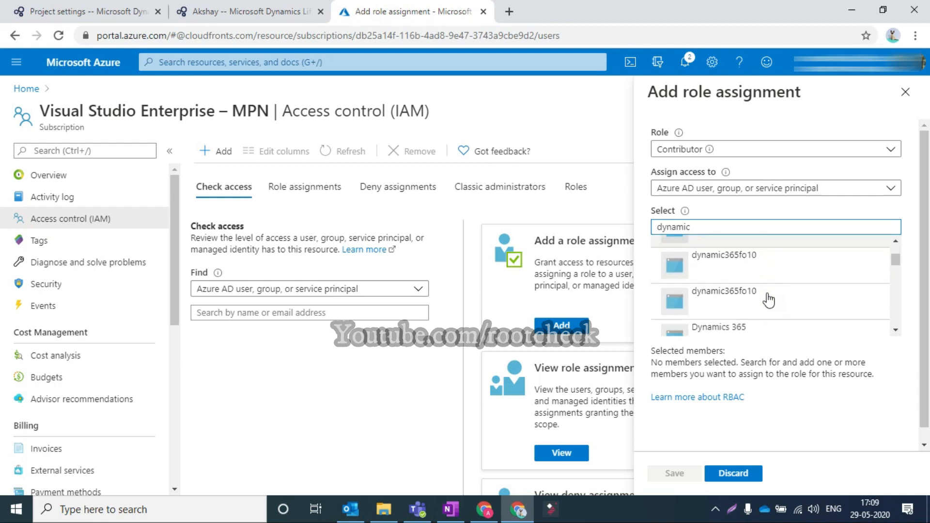
pyautogui.scroll(-6, 768, 299)
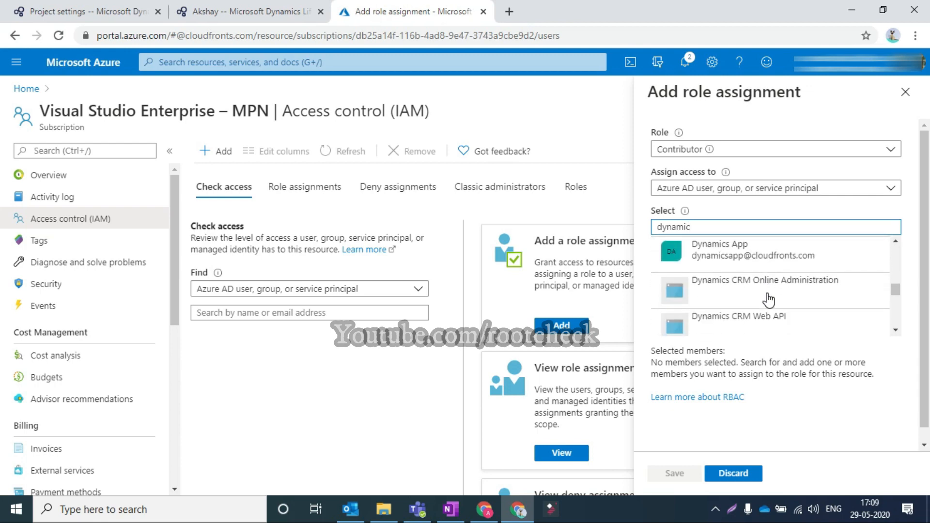
pyautogui.scroll(-2, 765, 298)
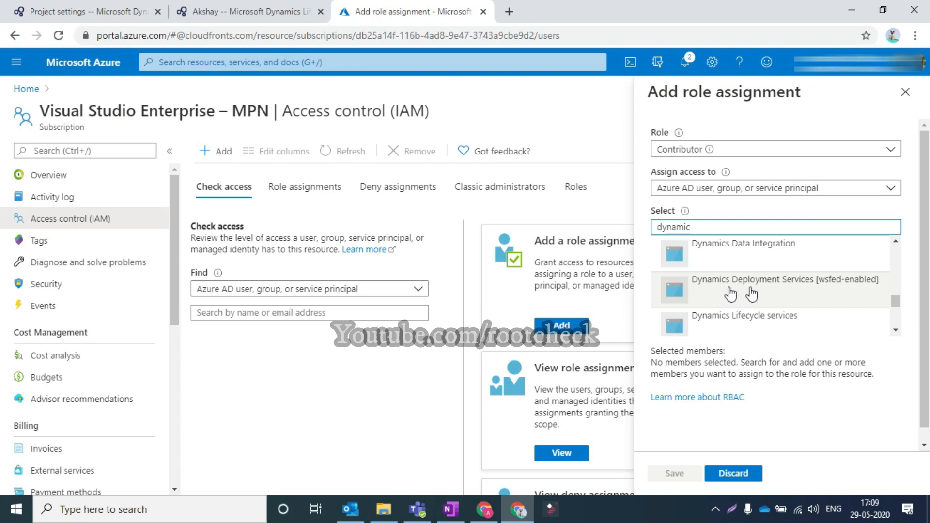
pyautogui.click(848, 286)
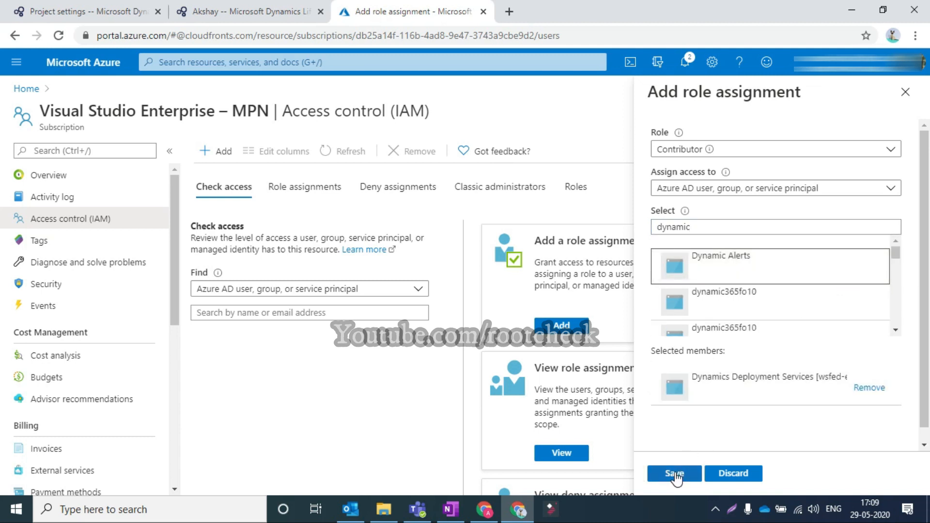
pyautogui.click(906, 94)
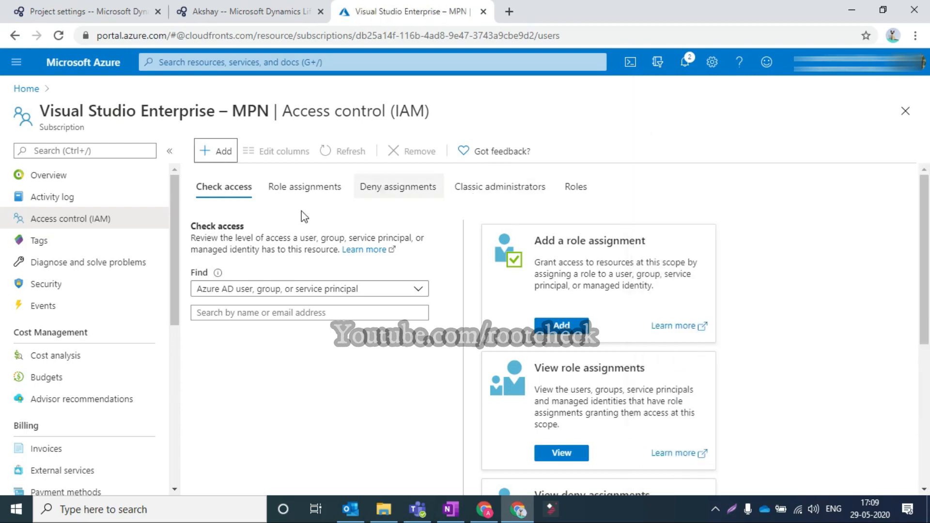
# View the existing role assignments of the Visual Studio Enterprise – MPN subscription.
pyautogui.click(287, 187)
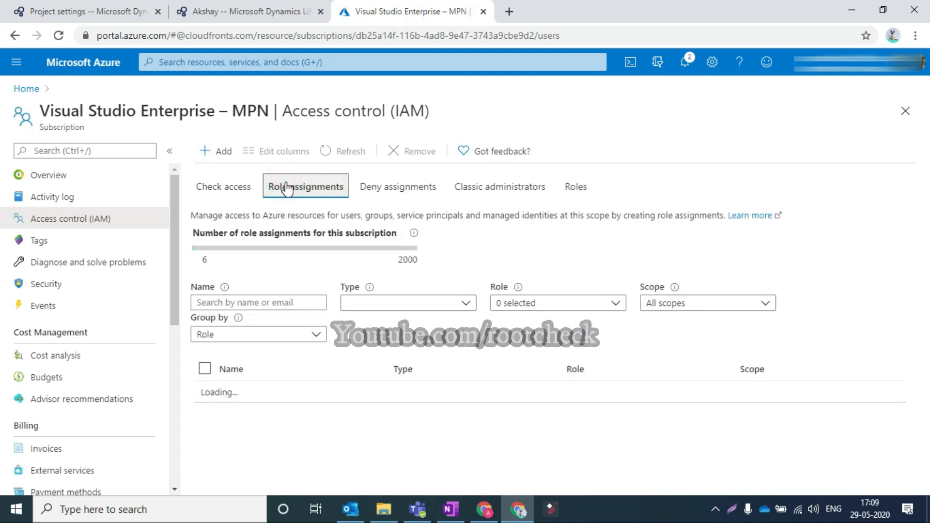
pyautogui.scroll(-1, 400, 208)
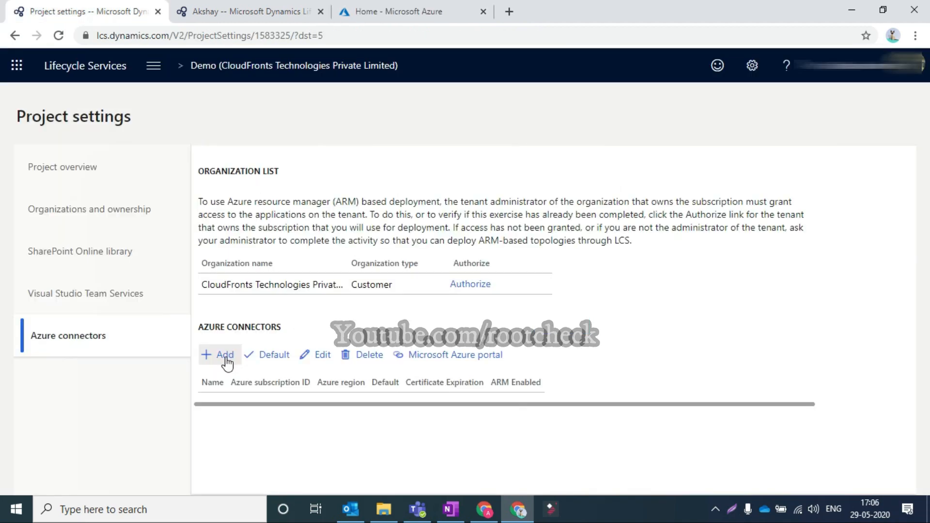
# Start a new Azure connector for the project and name it DemoFnO.
pyautogui.click(222, 358)
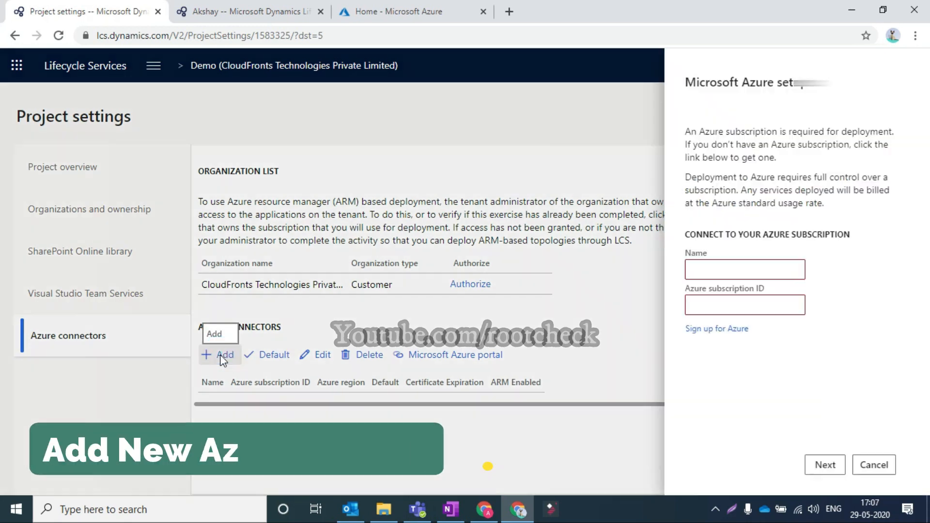
pyautogui.click(711, 275)
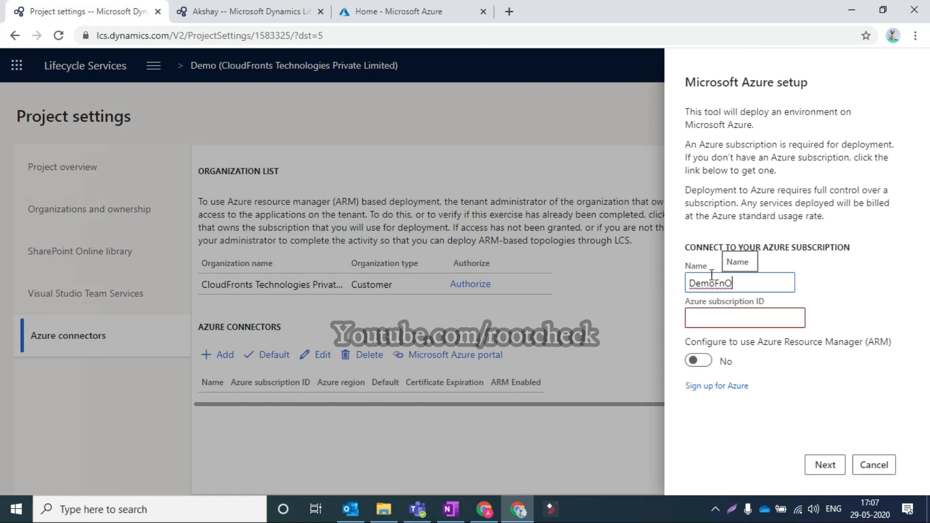
pyautogui.click(701, 318)
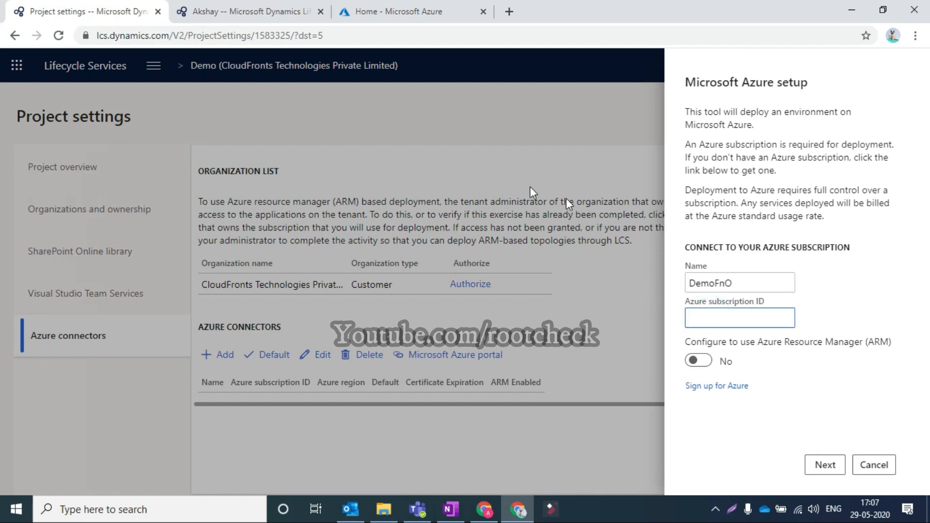
# Switch to the Azure portal and copy the subscription ID from the Visual Studio Enterprise – MPN subscription's overview.
pyautogui.click(414, 10)
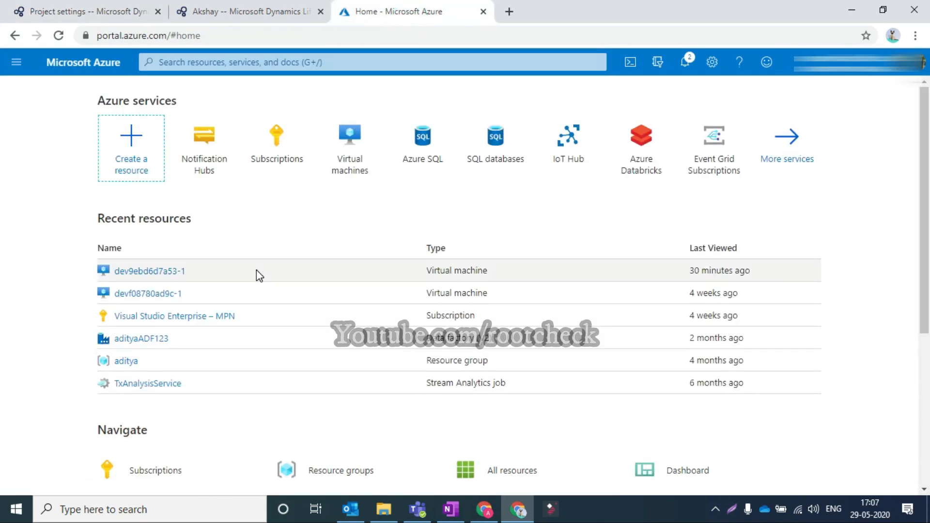
pyautogui.click(172, 316)
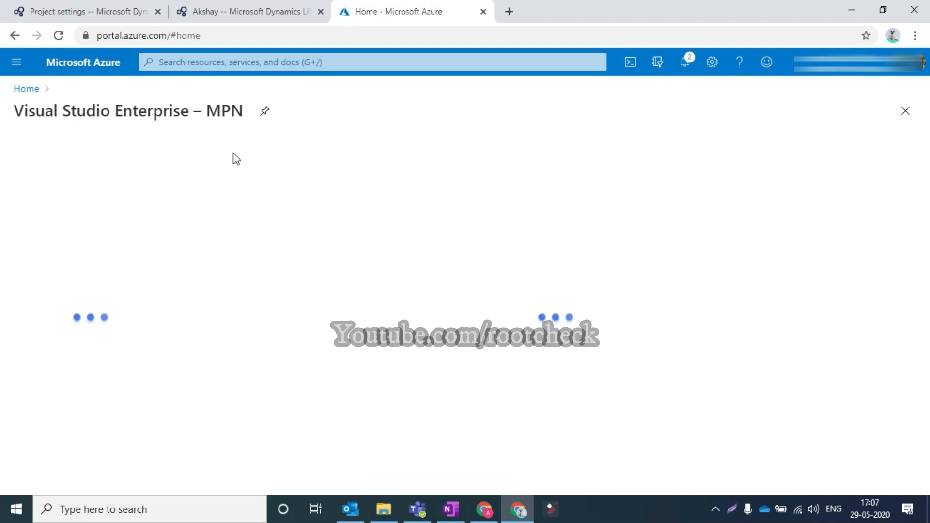
pyautogui.click(242, 64)
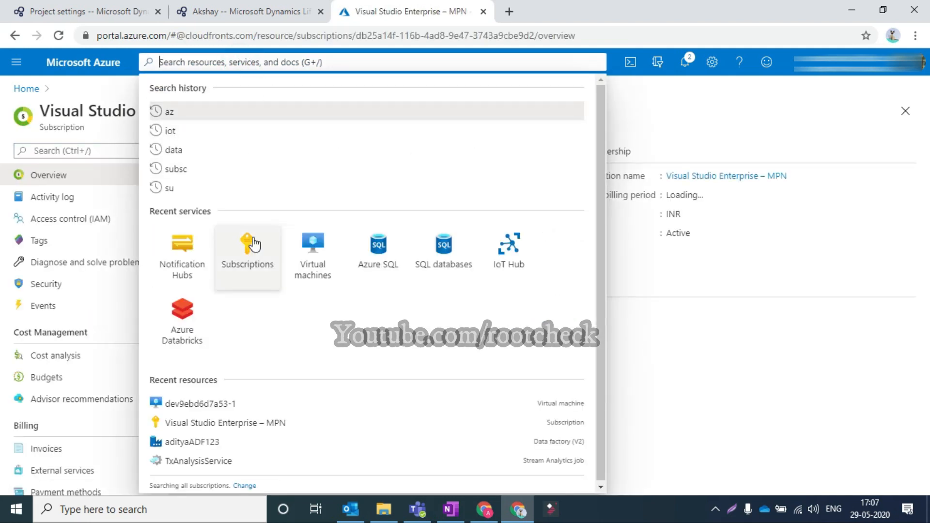
pyautogui.click(711, 293)
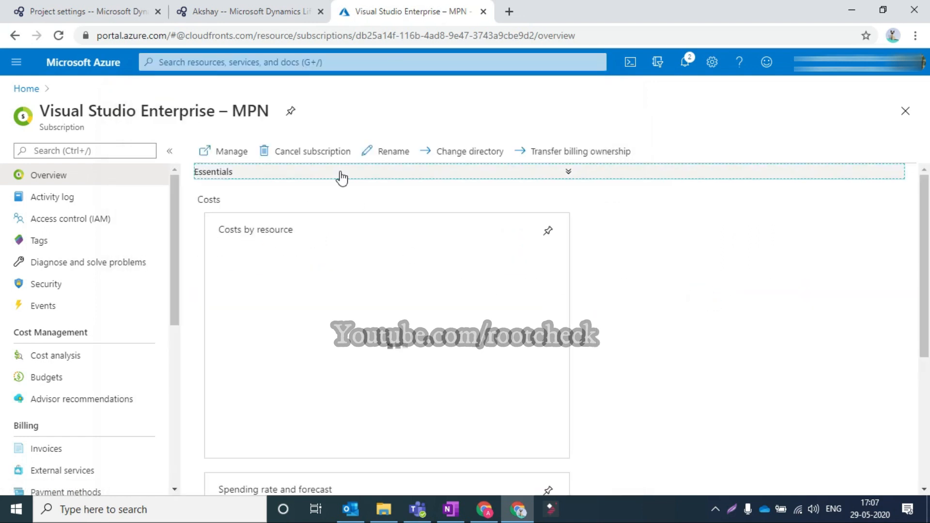
pyautogui.click(64, 177)
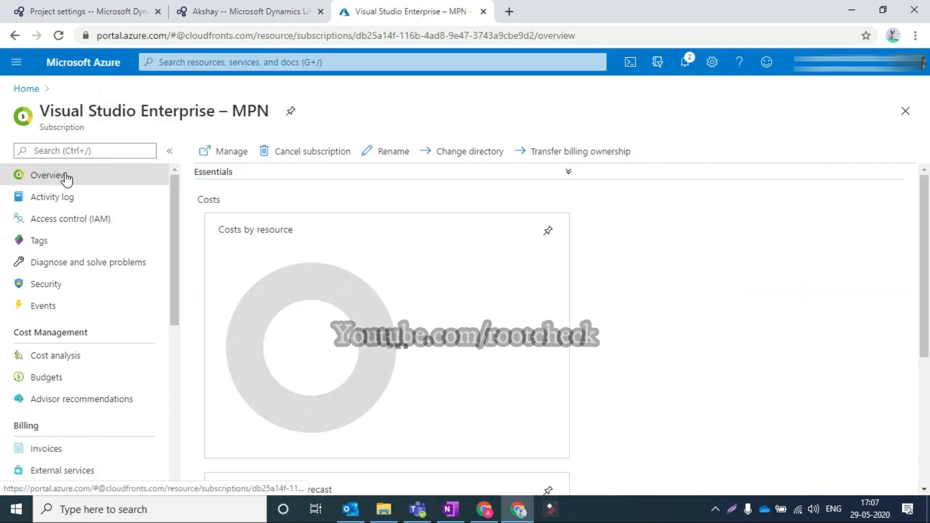
pyautogui.click(39, 175)
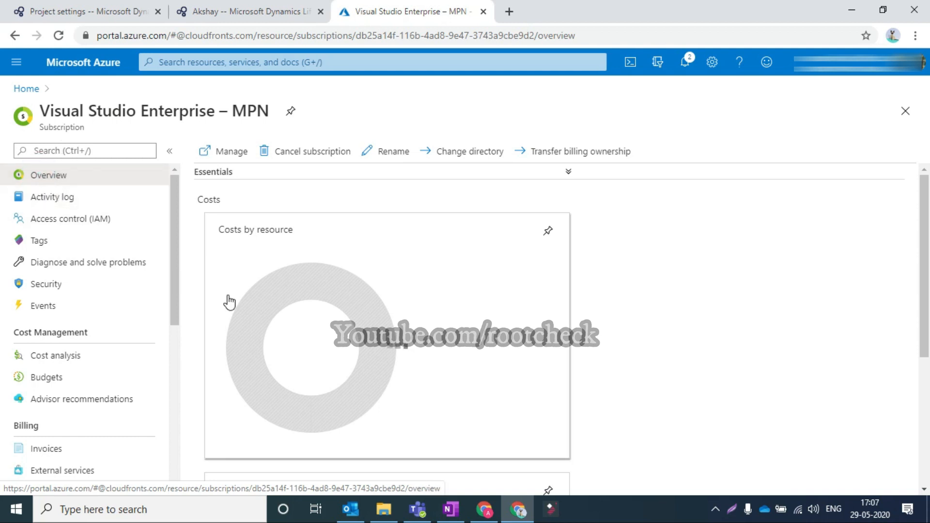
pyautogui.click(37, 183)
pyautogui.click(34, 198)
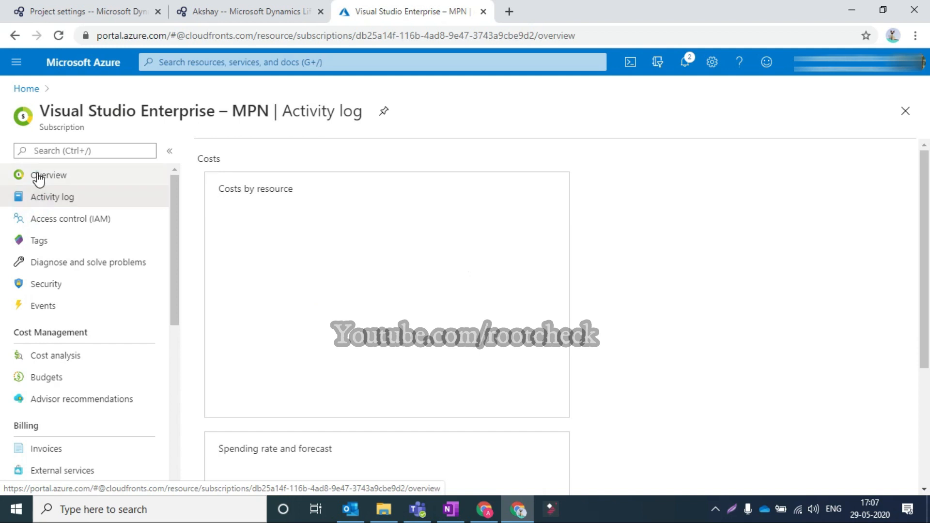
pyautogui.click(39, 179)
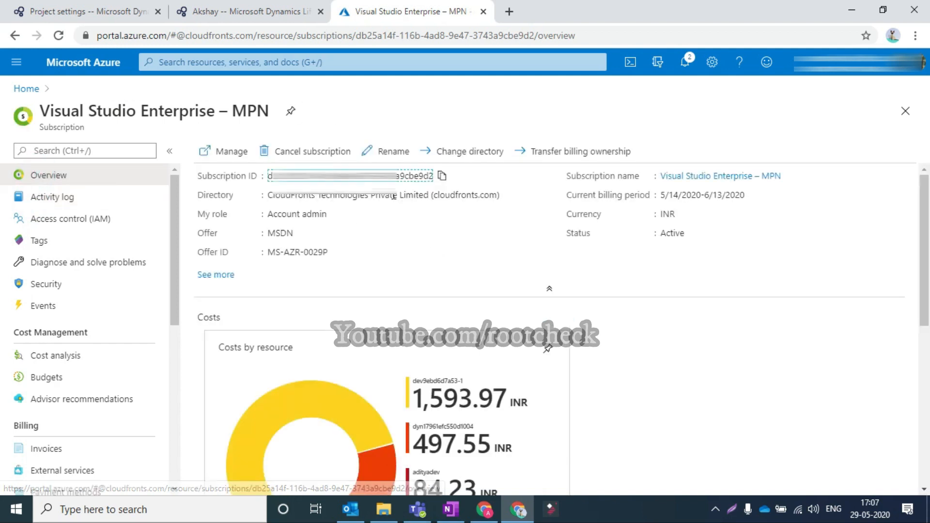
pyautogui.click(443, 177)
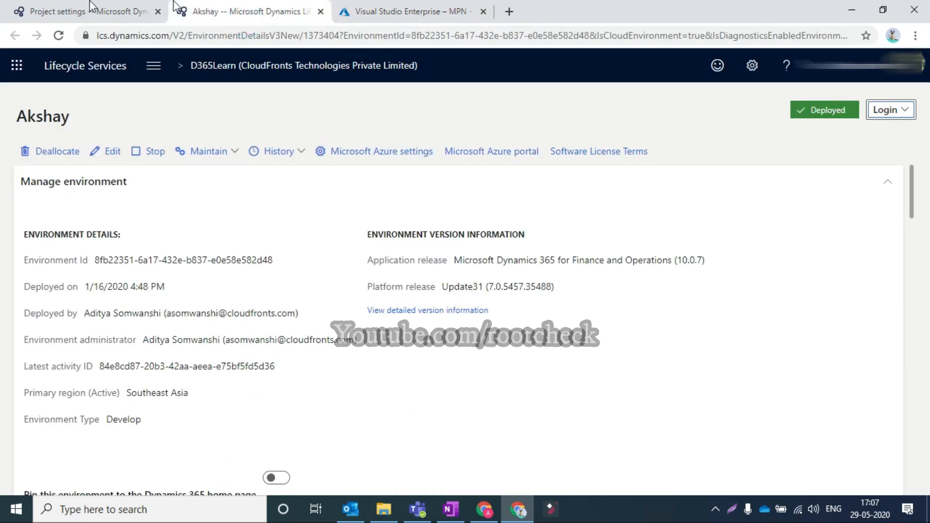
# Back in the Lifecycle Services connector setup, paste the Azure subscription ID, enable Azure Resource Manager (ARM), and continue.
pyautogui.click(45, 10)
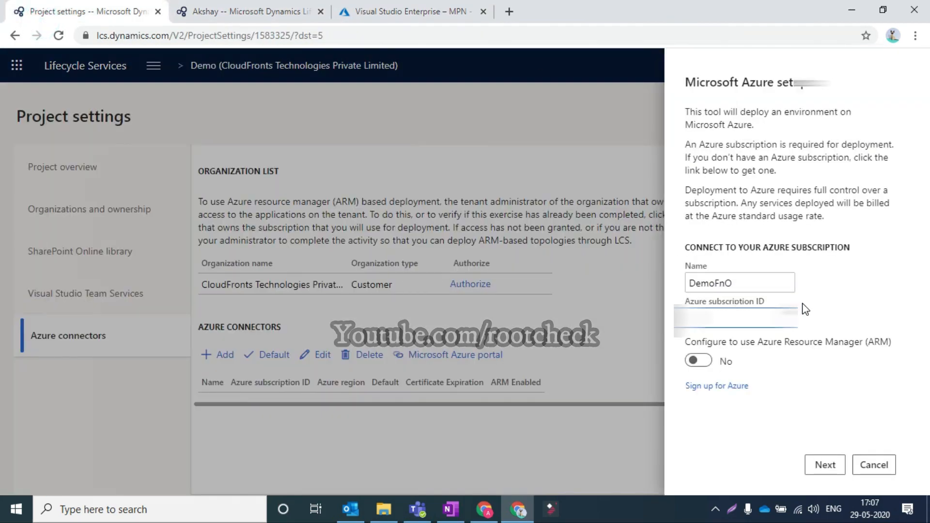
pyautogui.hotkey('ctrl', 'v')
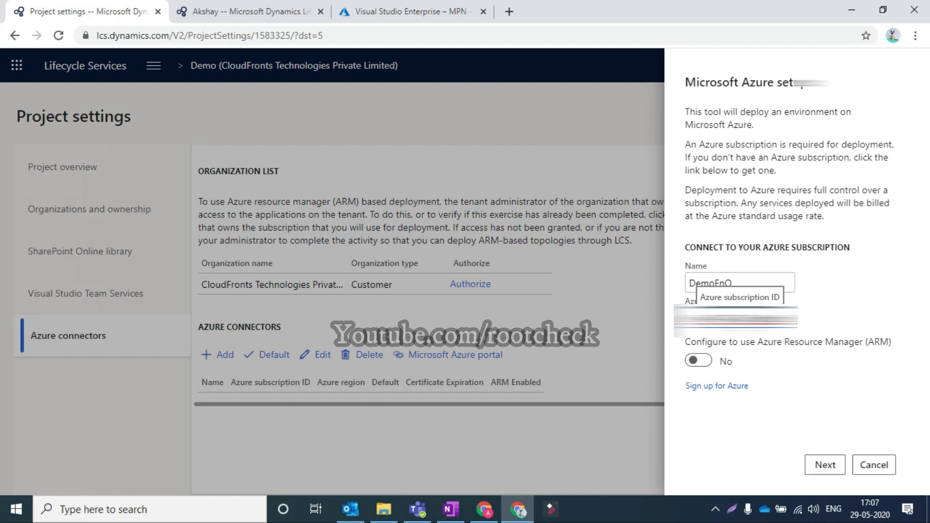
pyautogui.click(699, 364)
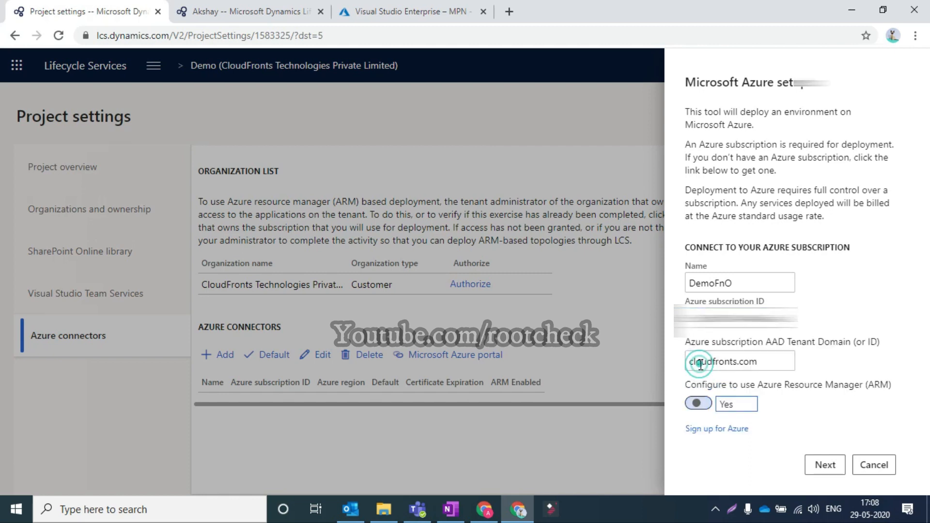
pyautogui.click(833, 466)
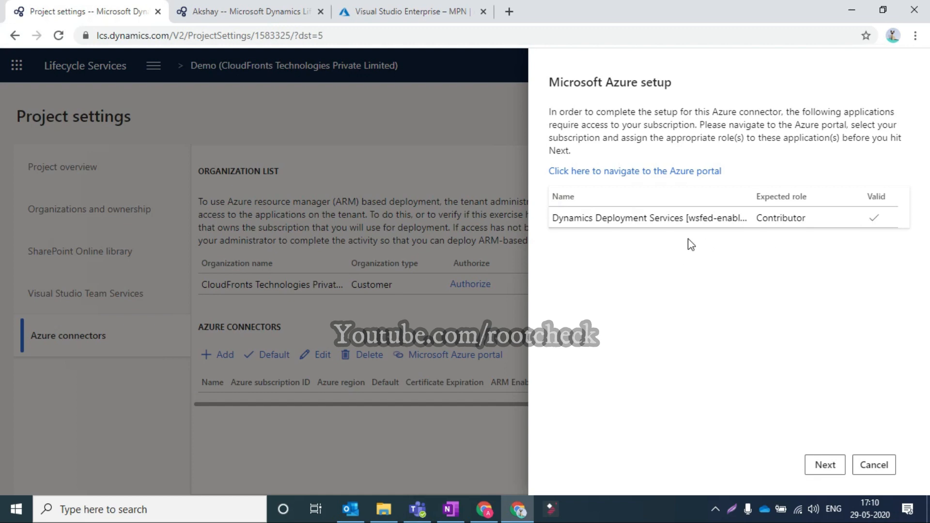
# Check the subscription's Contributor role assignments in the Azure portal, and download the management certificate from the connector setup.
pyautogui.click(391, 7)
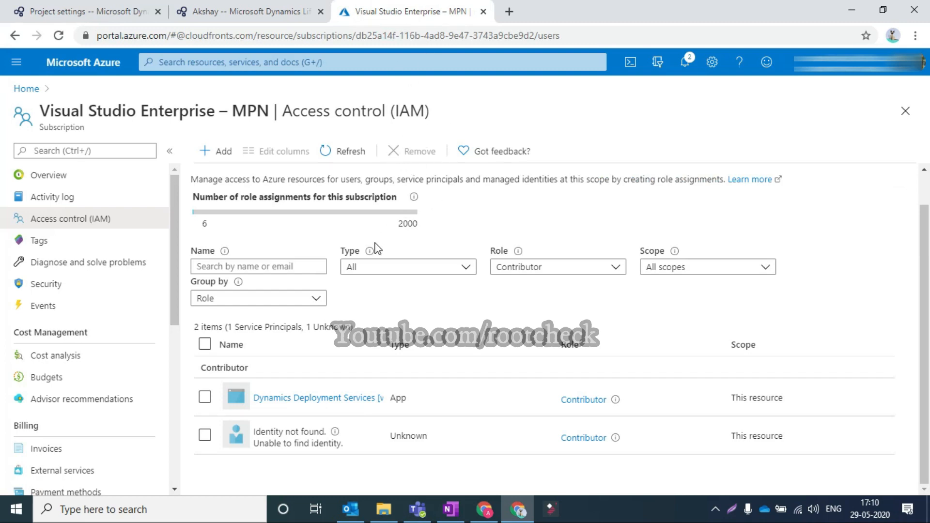
pyautogui.click(104, 13)
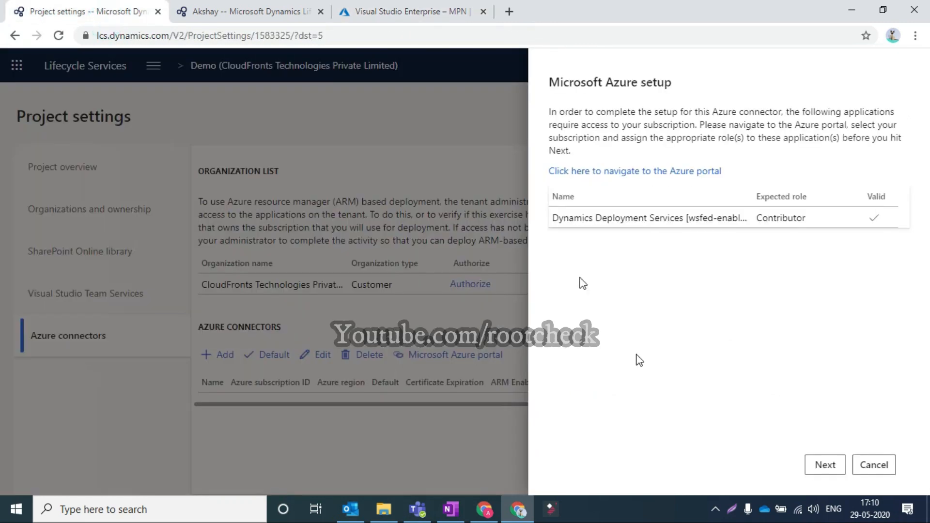
pyautogui.click(827, 466)
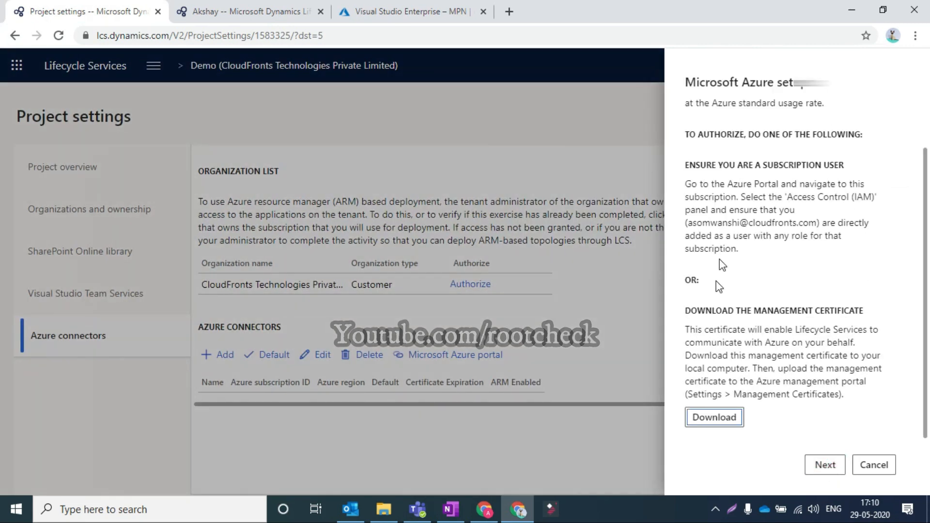
pyautogui.click(714, 412)
pyautogui.click(714, 415)
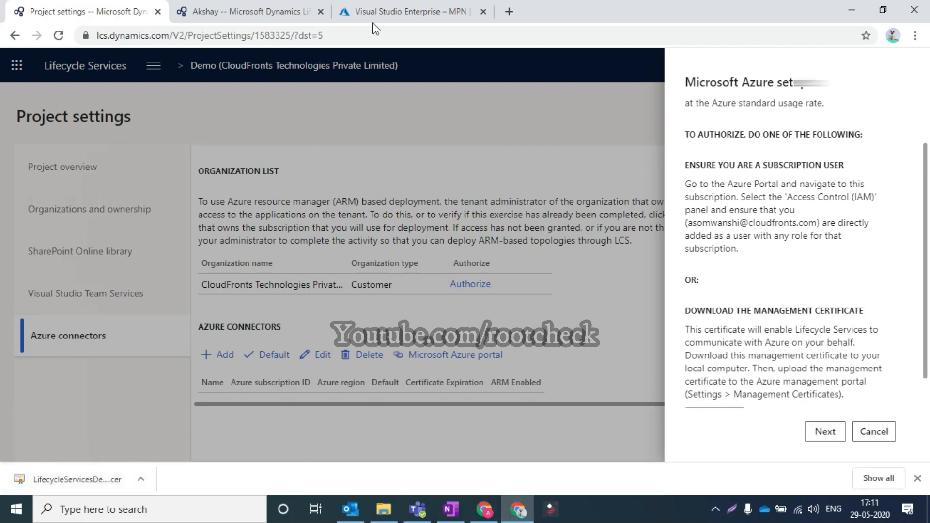
# In the Azure portal, start a certificate upload in the subscription's management certificates.
pyautogui.click(371, 7)
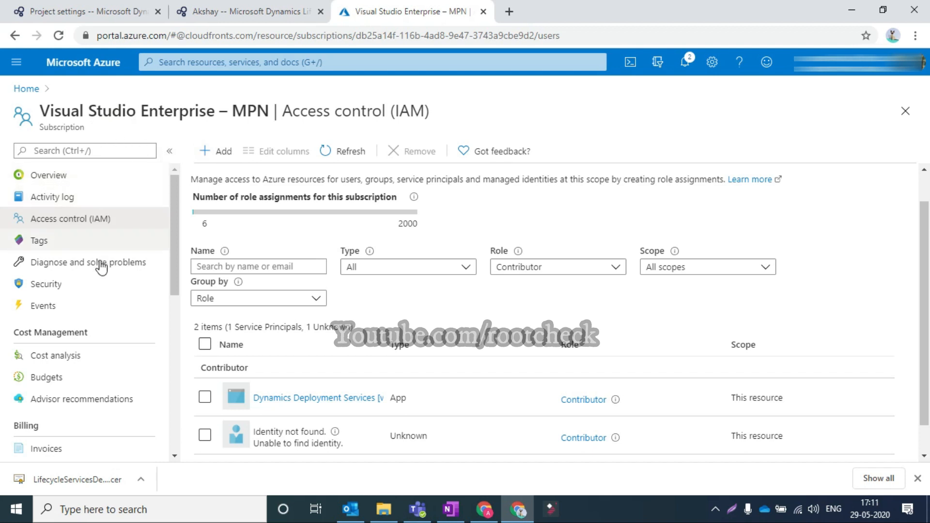
pyautogui.scroll(-4, 97, 284)
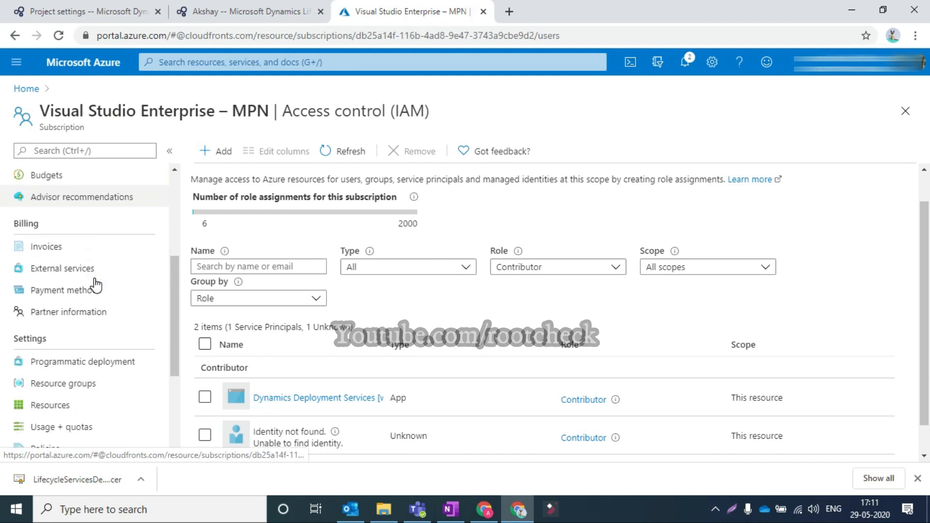
pyautogui.scroll(-3, 97, 285)
pyautogui.click(88, 372)
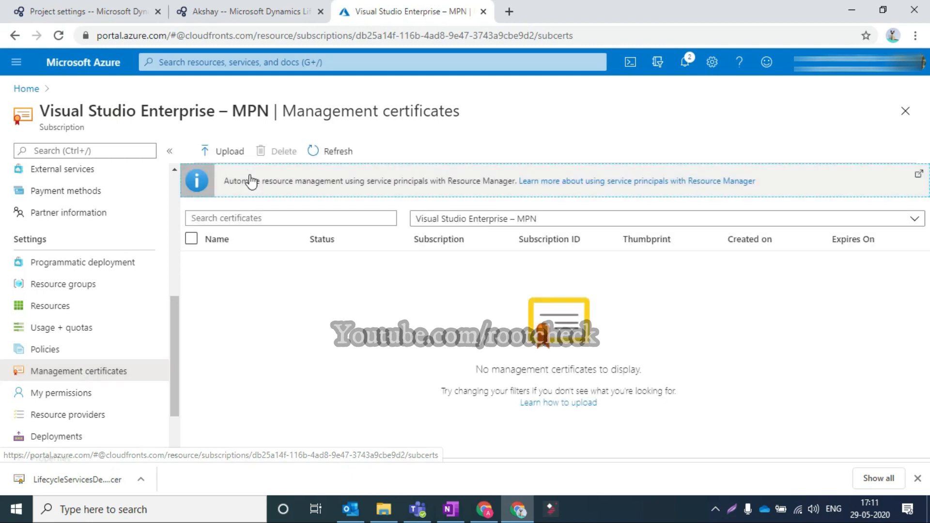
pyautogui.click(234, 161)
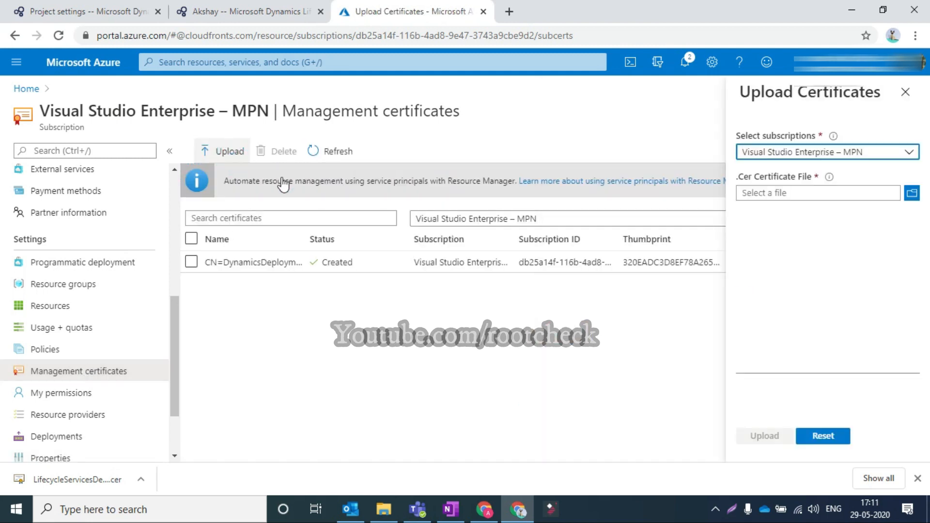
# Upload LifecycleServicesDeployment (2).cer from the Downloads folder to the Visual Studio Enterprise – MPN subscription and close the upload form.
pyautogui.click(915, 194)
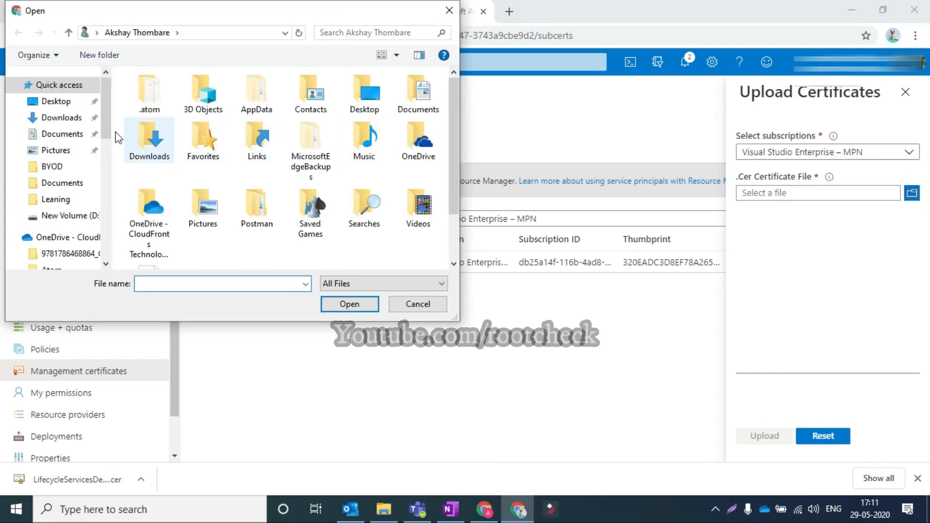
pyautogui.click(56, 118)
pyautogui.click(189, 113)
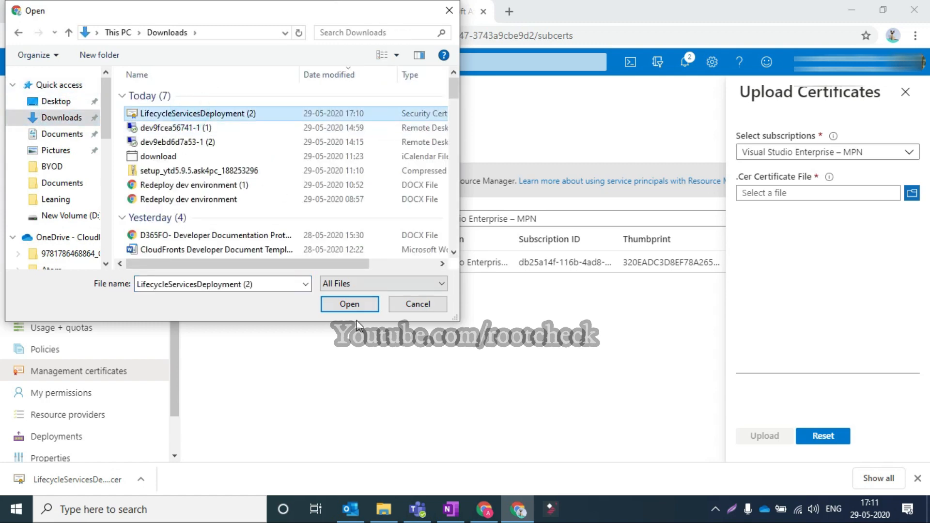
pyautogui.click(351, 304)
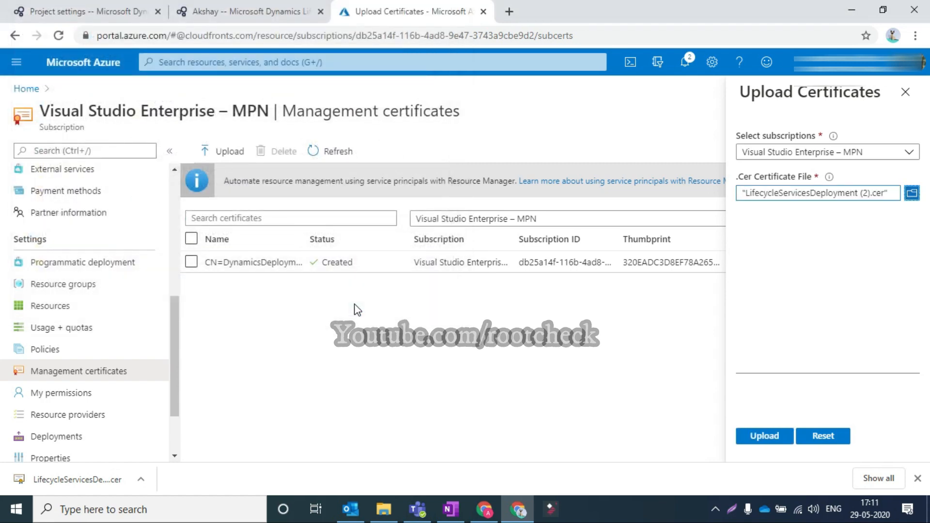
pyautogui.click(750, 436)
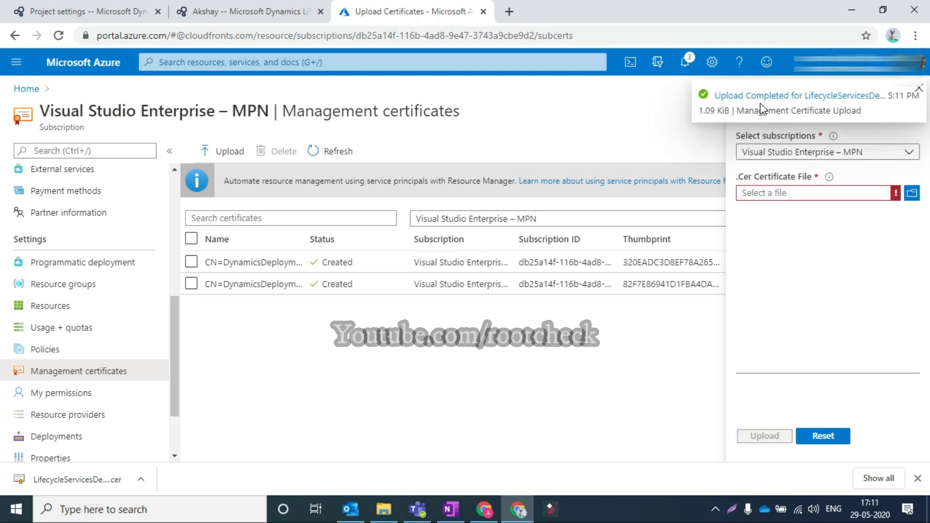
pyautogui.click(919, 89)
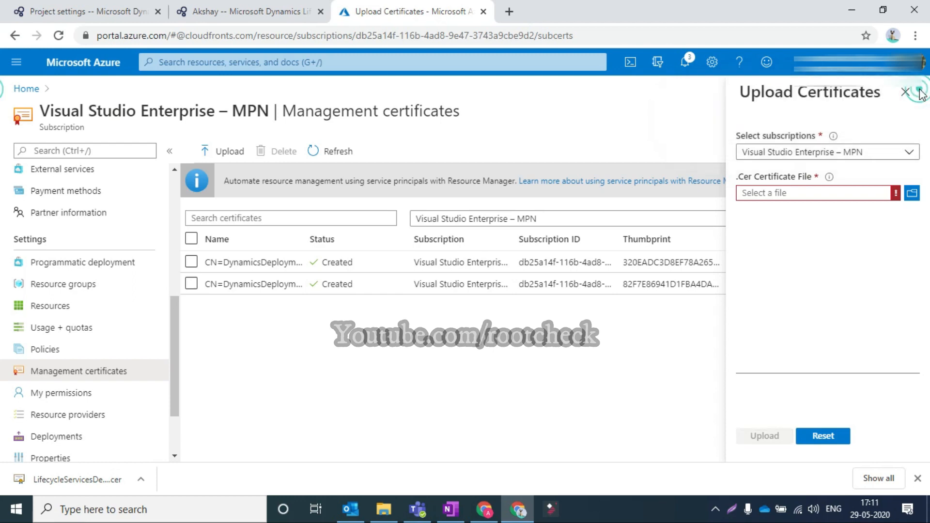
pyautogui.click(905, 92)
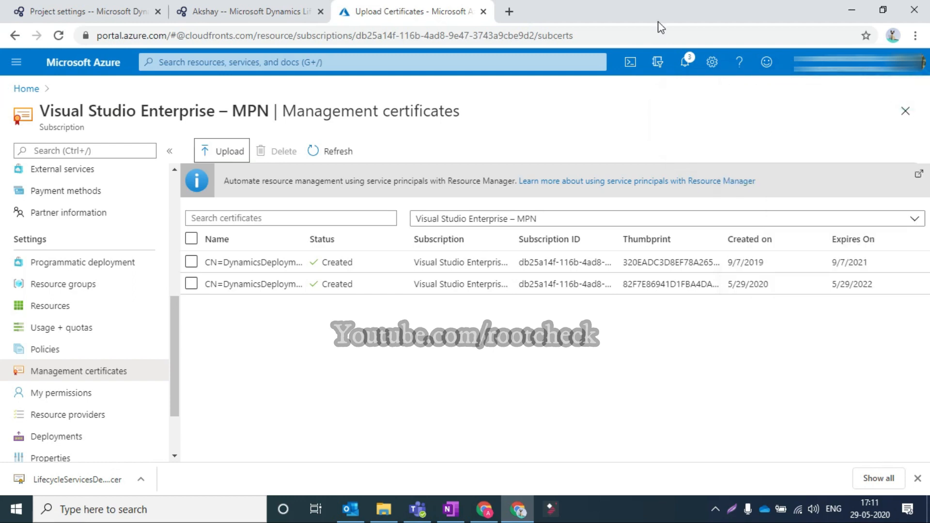
# Return to the Lifecycle Services connector setup, set the Azure region to Southeast Asia, and connect the subscription.
pyautogui.click(115, 5)
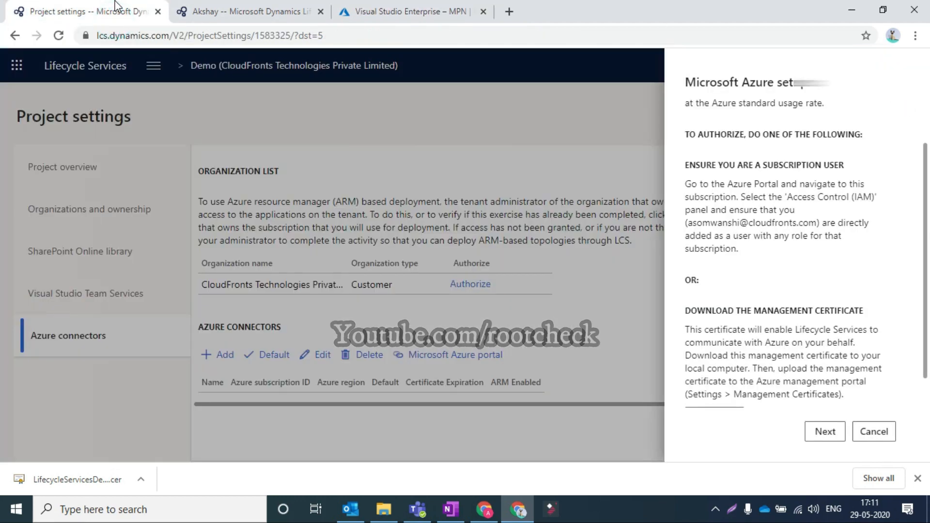
pyautogui.click(827, 432)
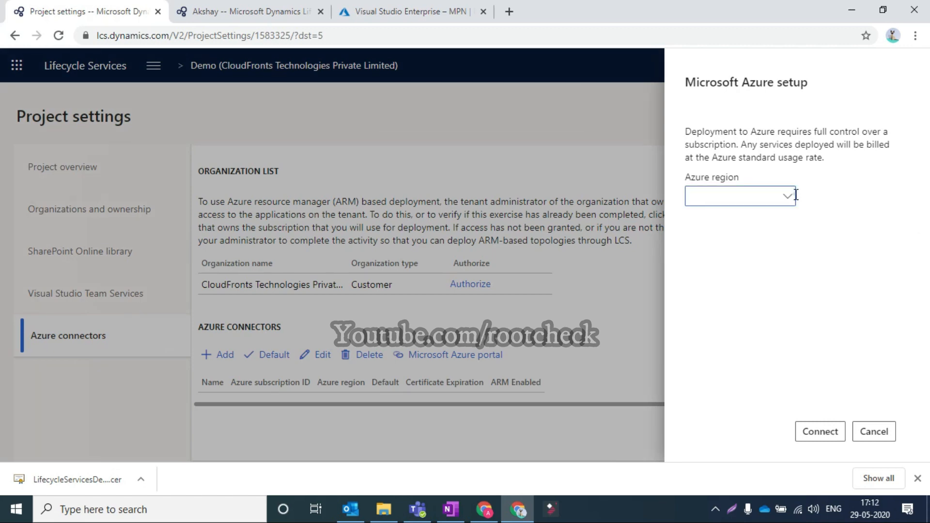
pyautogui.click(791, 196)
pyautogui.scroll(-3, 754, 303)
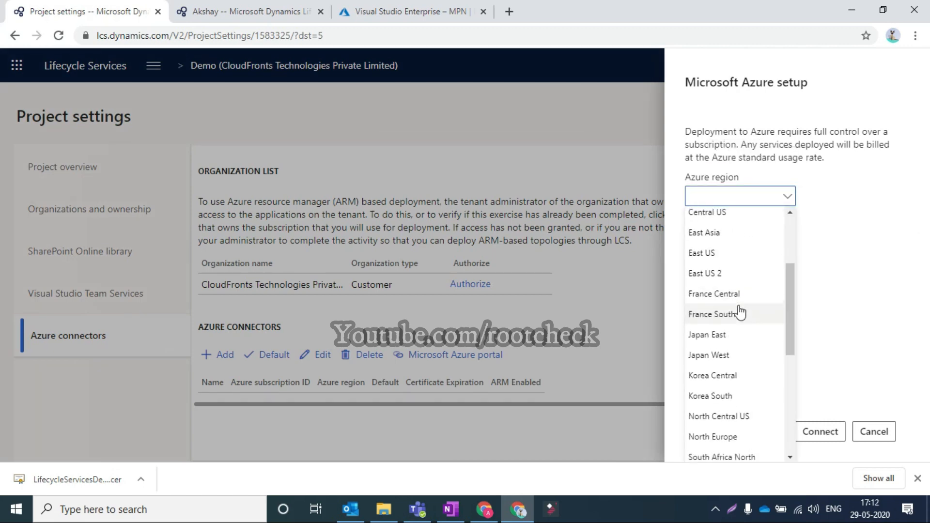
pyautogui.scroll(-3, 720, 379)
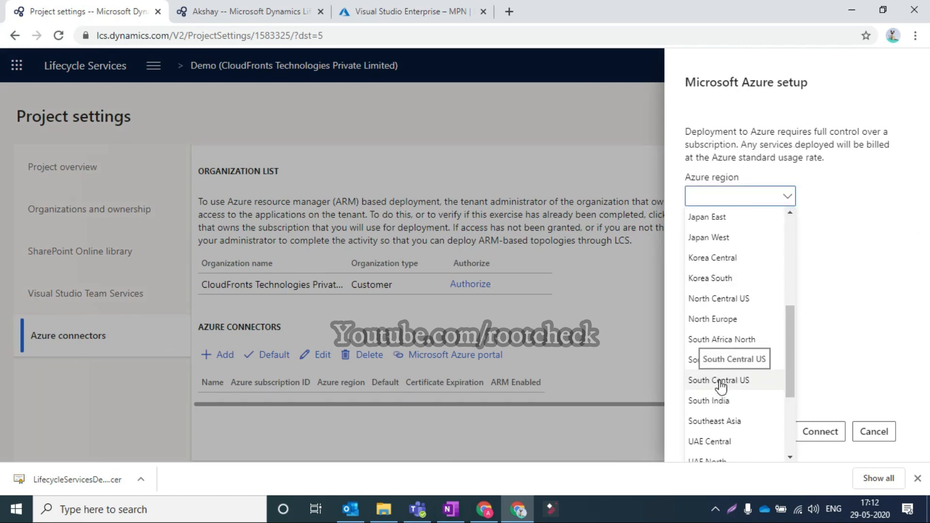
pyautogui.click(709, 427)
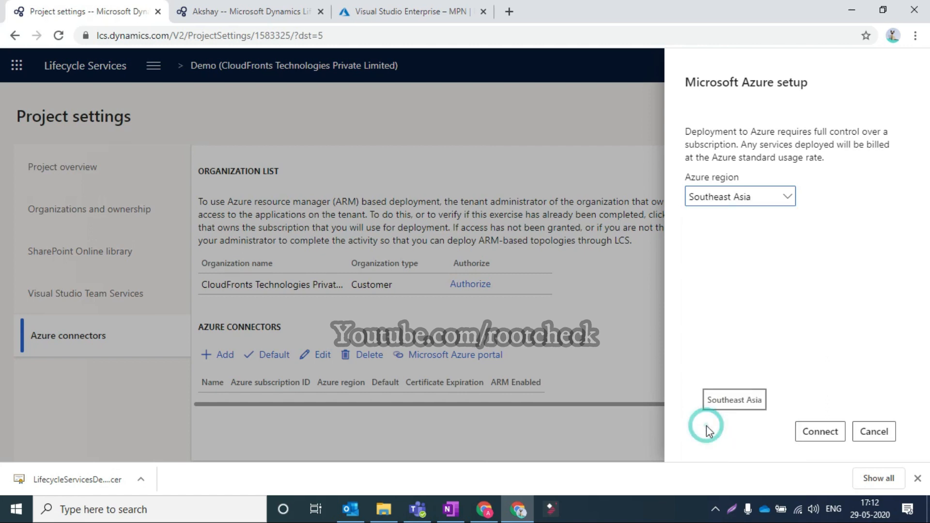
pyautogui.click(819, 433)
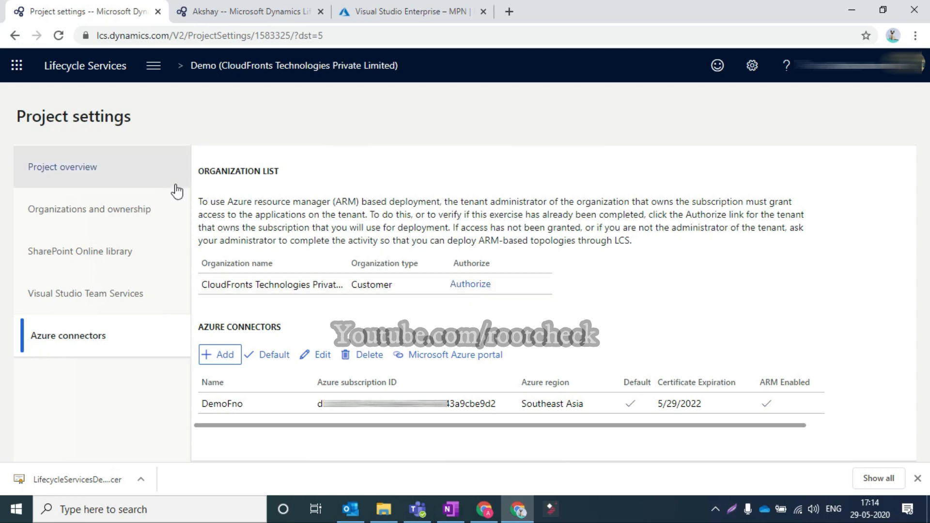
# Open the Demo project's cloud-hosted environments page.
pyautogui.click(155, 72)
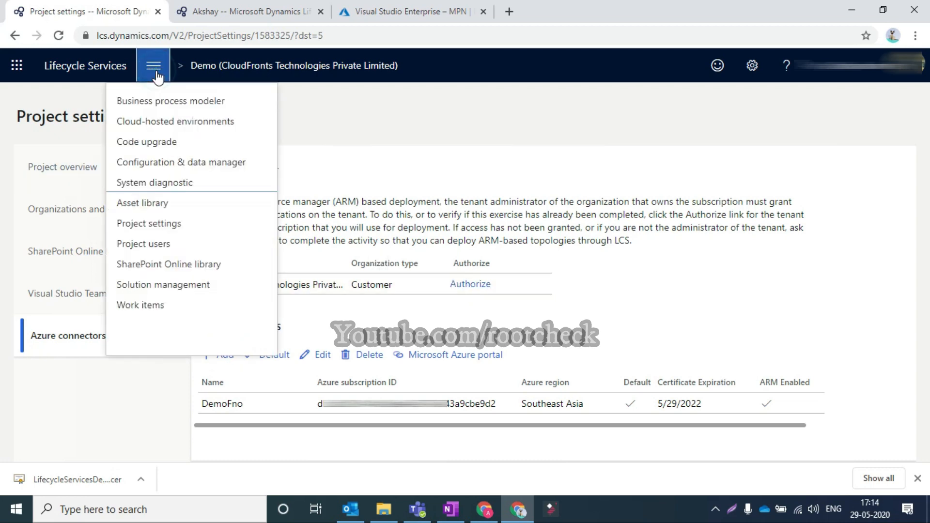
pyautogui.click(161, 121)
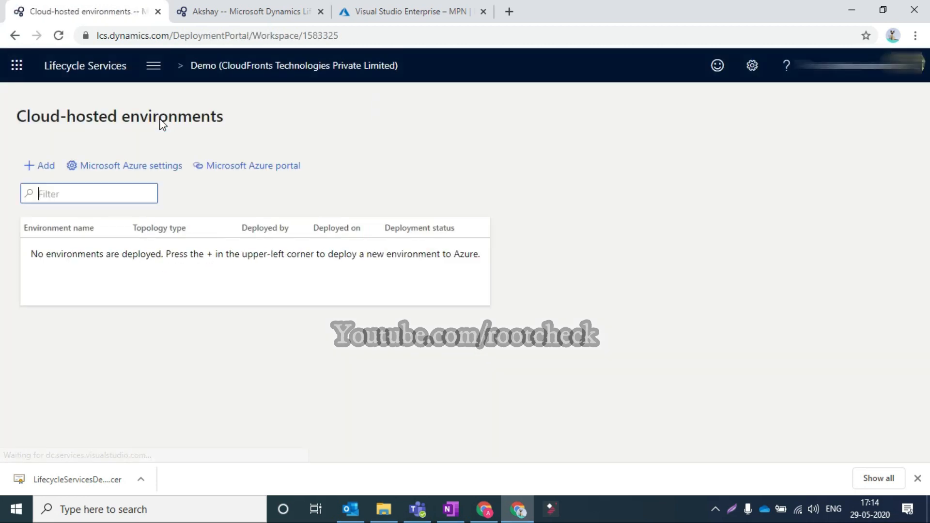
# Add a cloud-hosted environment with application version 10.0.11 and Platform Update 35, using the DEVTEST topology Finance and Operations - Develop.
pyautogui.click(46, 169)
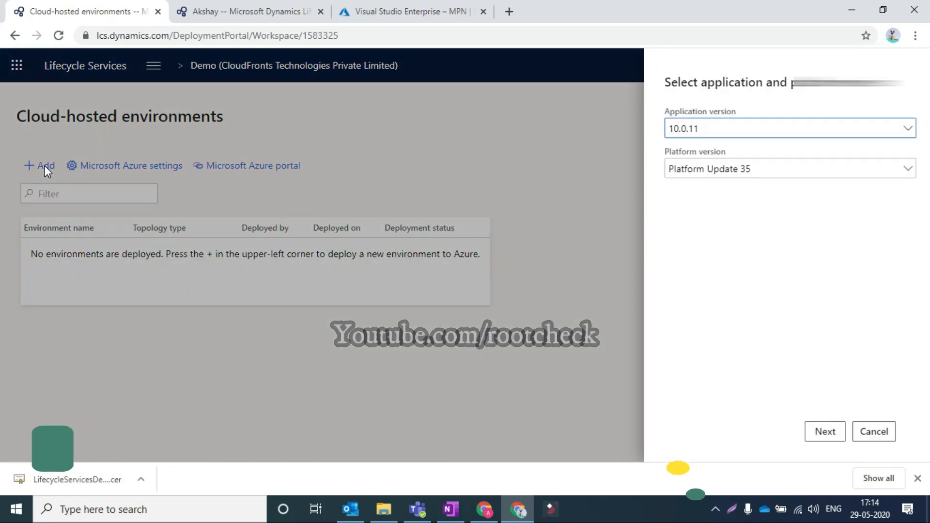
pyautogui.click(740, 130)
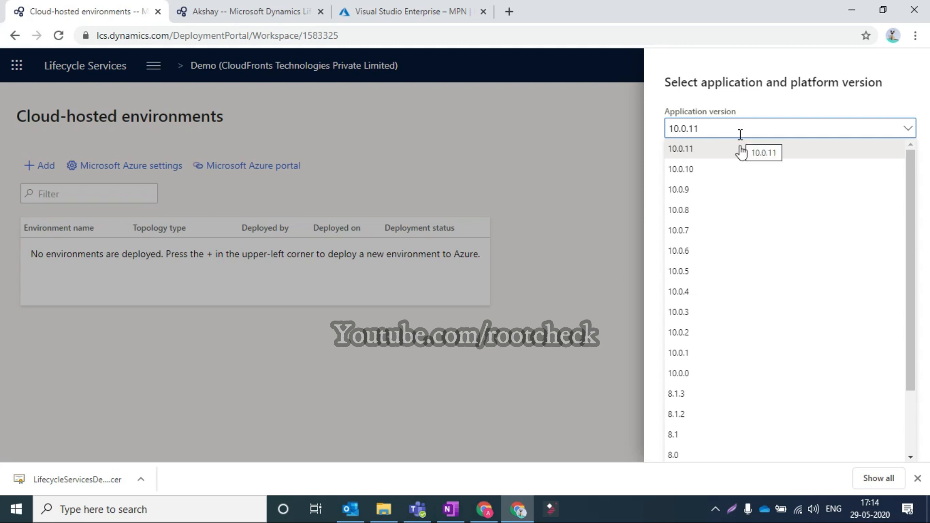
pyautogui.click(763, 93)
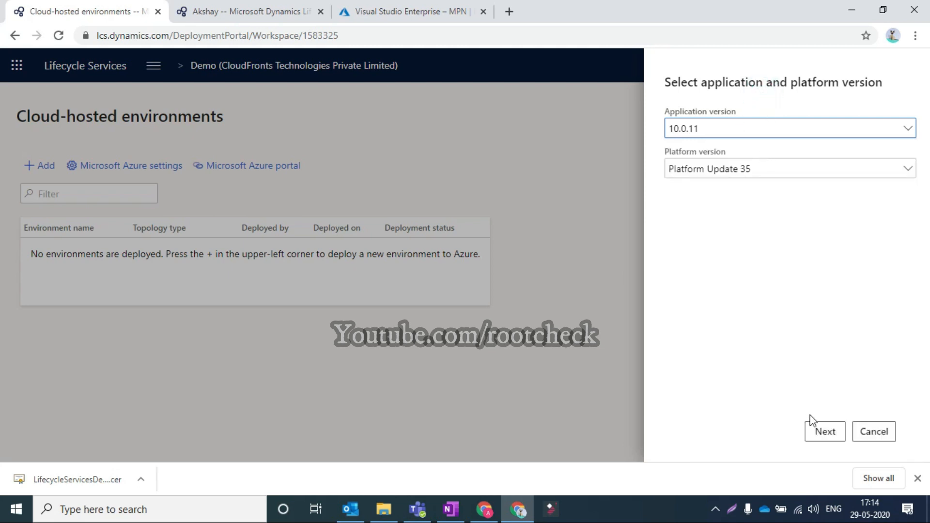
pyautogui.click(817, 432)
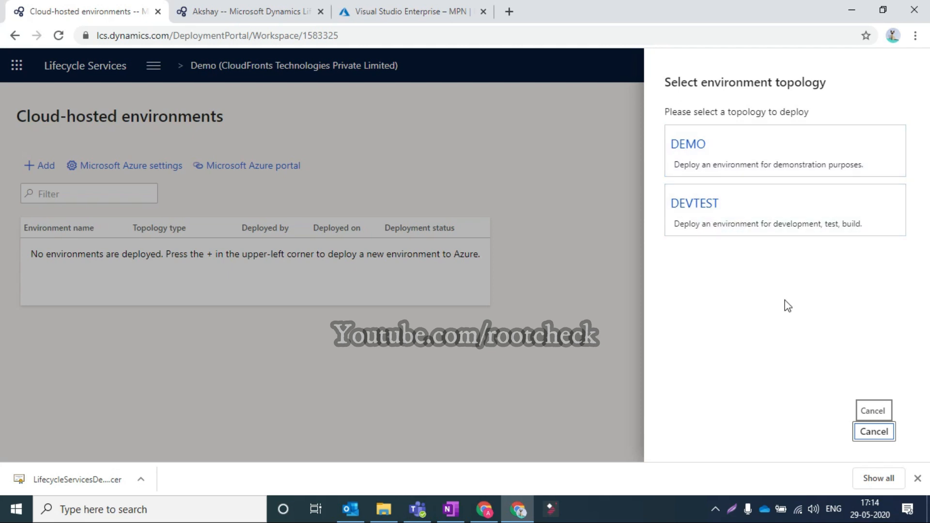
pyautogui.click(706, 204)
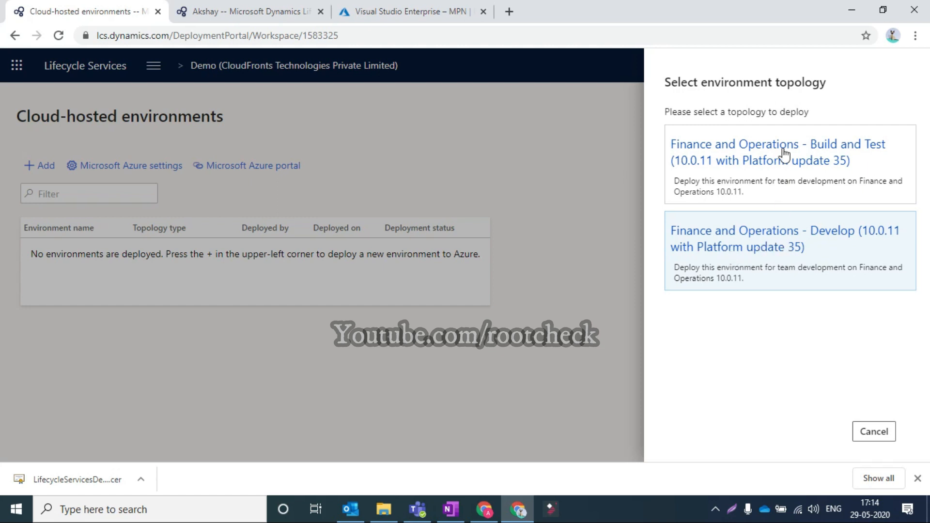
pyautogui.click(748, 237)
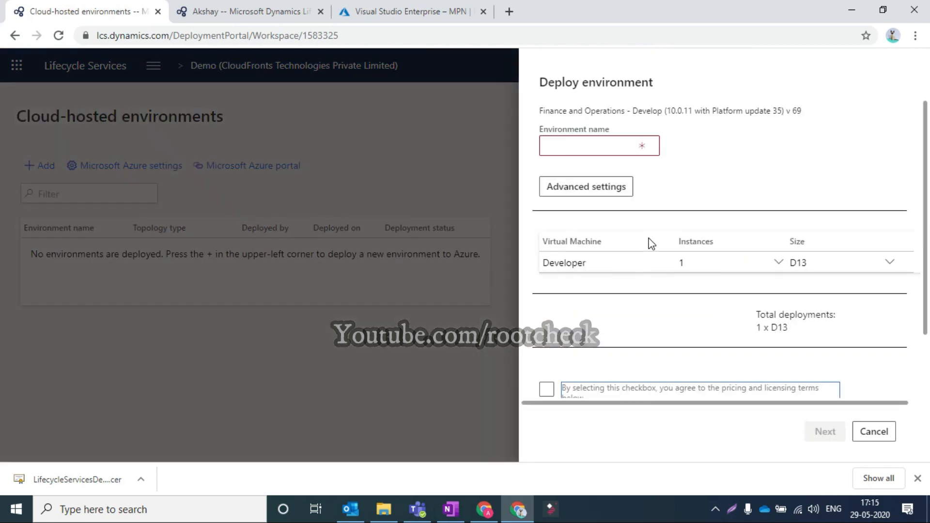
# Name the environment DemoFno and use size D13 for the Developer virtual machine.
pyautogui.click(584, 144)
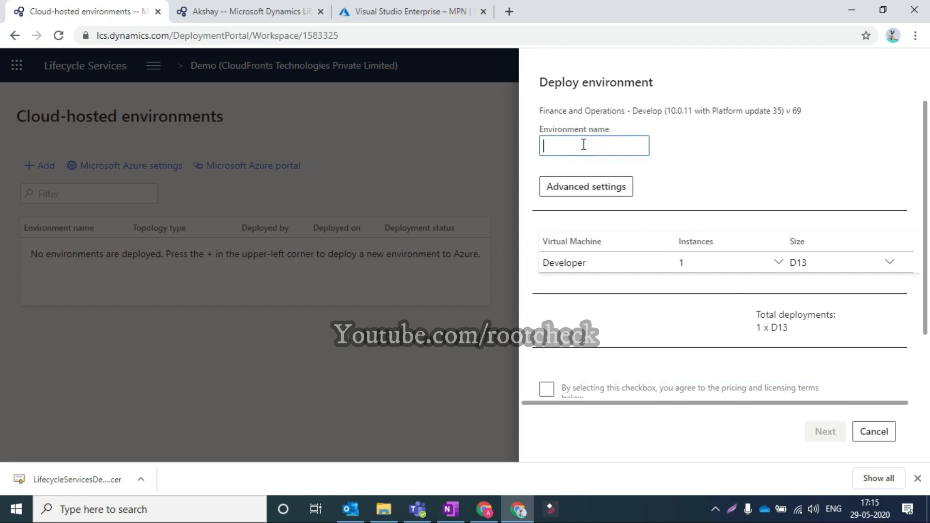
pyautogui.write('DemoFno')
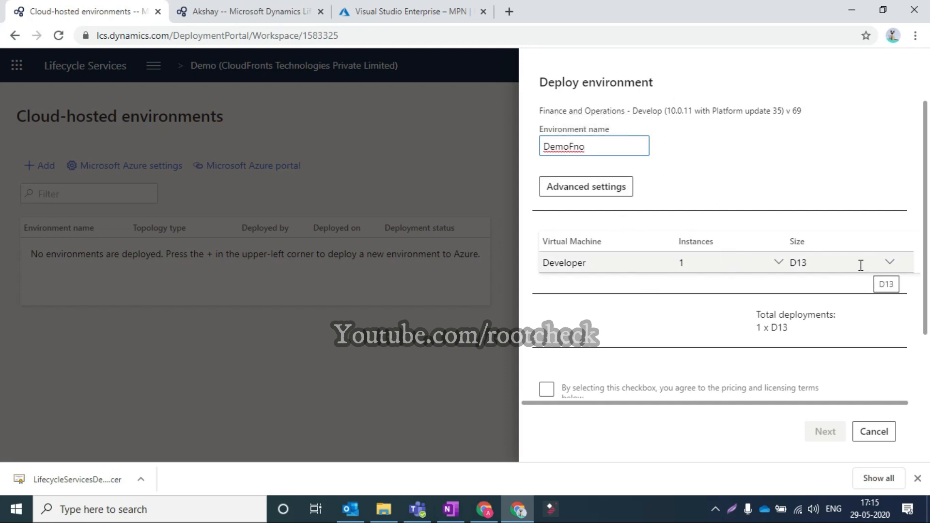
pyautogui.click(889, 271)
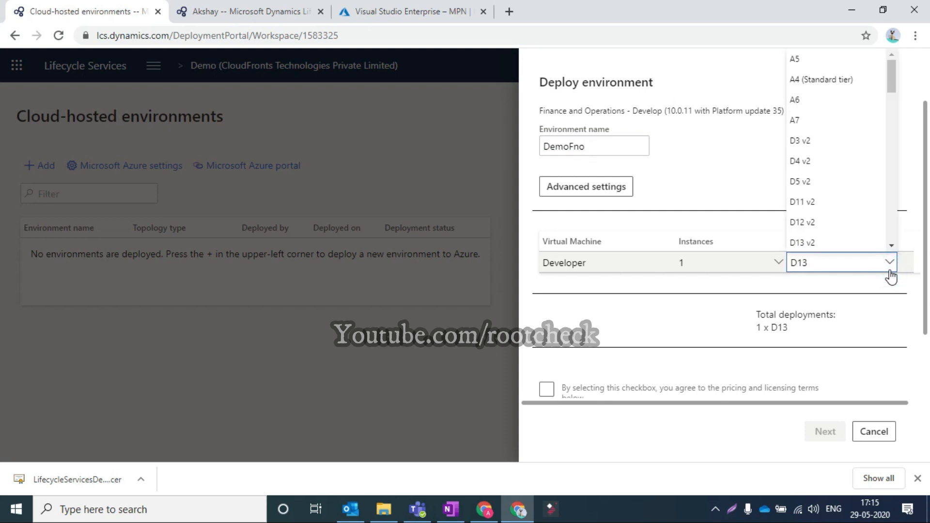
pyautogui.click(836, 279)
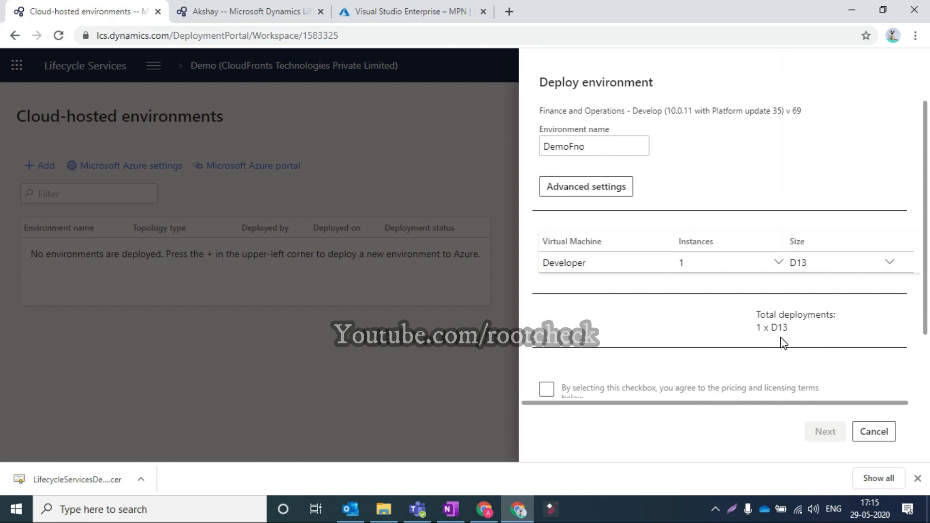
# Agree to the pricing and licensing terms and deploy the DemoFno environment.
pyautogui.scroll(-2, 783, 342)
pyautogui.click(554, 321)
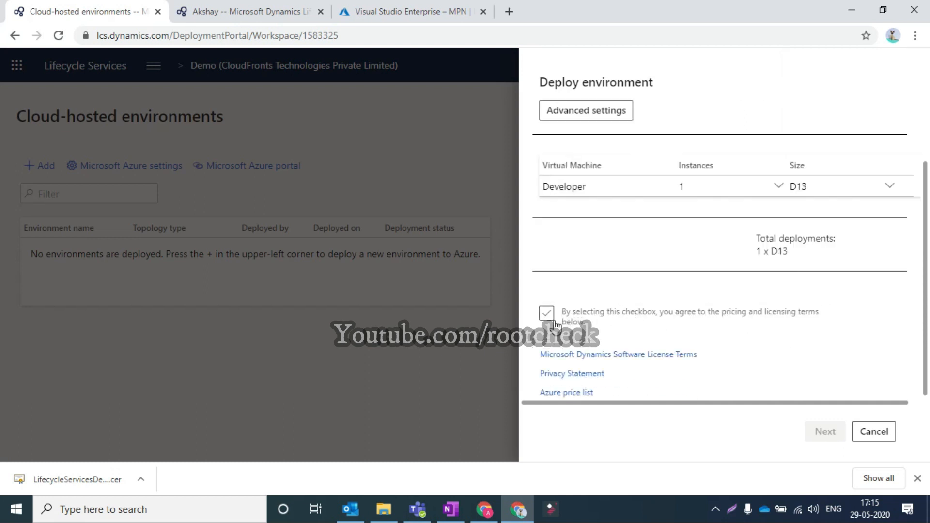
pyautogui.click(556, 324)
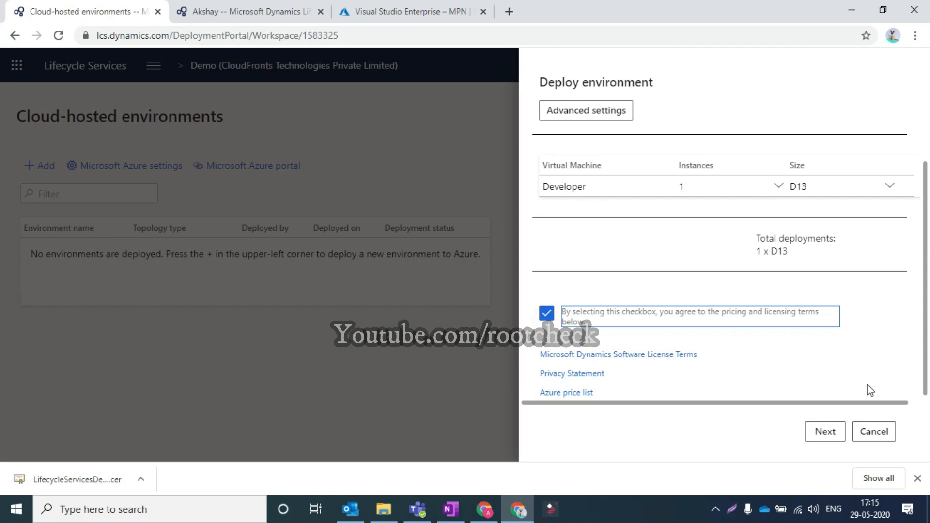
pyautogui.click(826, 432)
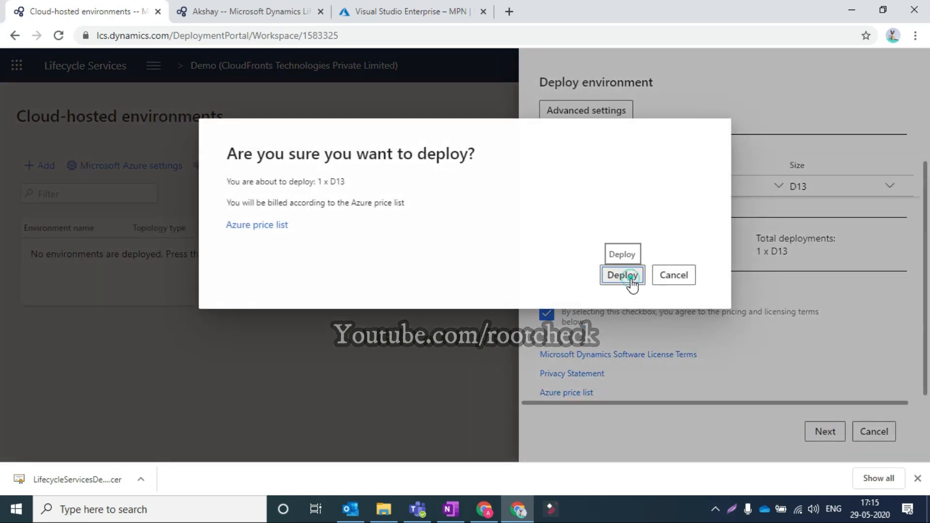
pyautogui.click(630, 279)
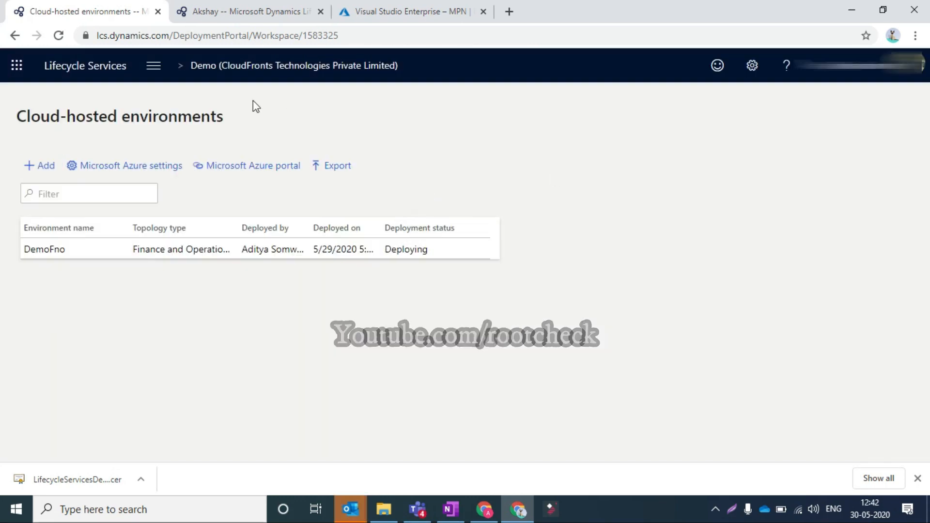
# Refresh the cloud-hosted environments page to check the deployment, and open the virtual machines list in the Azure portal.
pyautogui.click(59, 36)
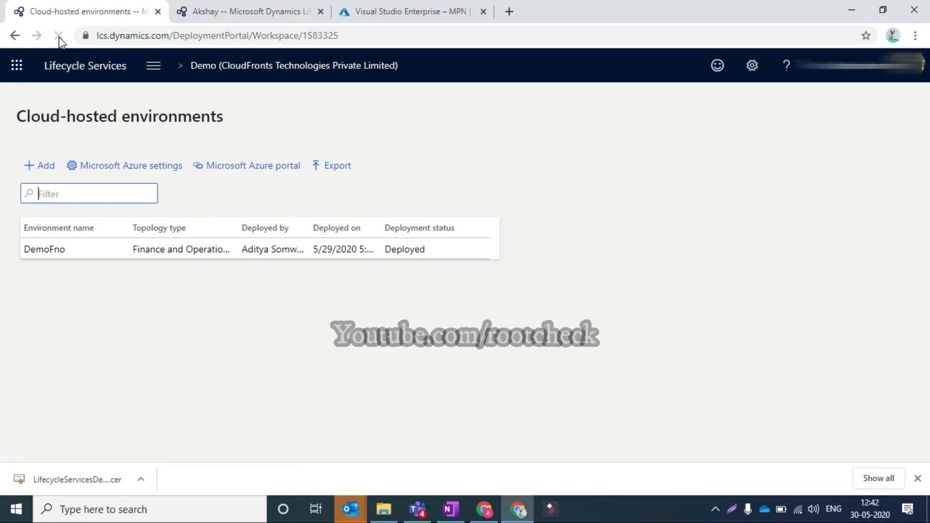
pyautogui.click(395, 7)
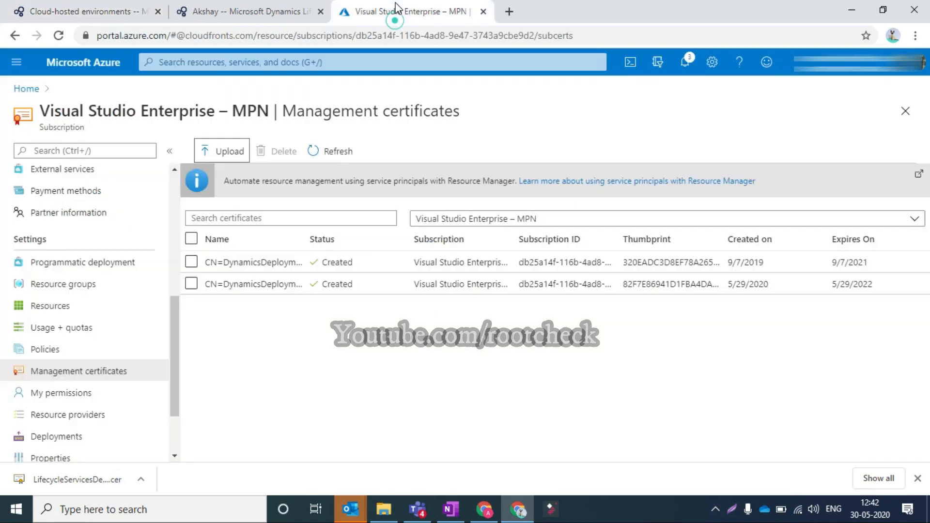
pyautogui.click(366, 306)
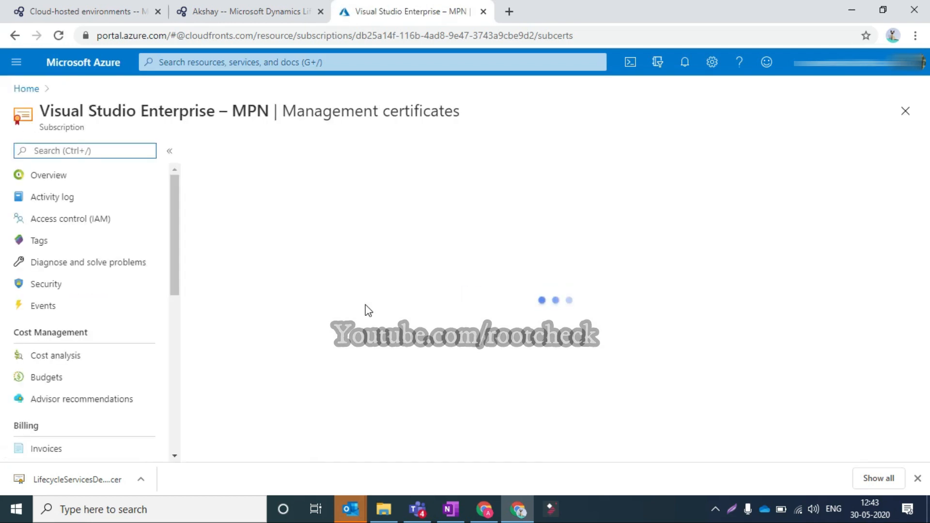
pyautogui.click(25, 90)
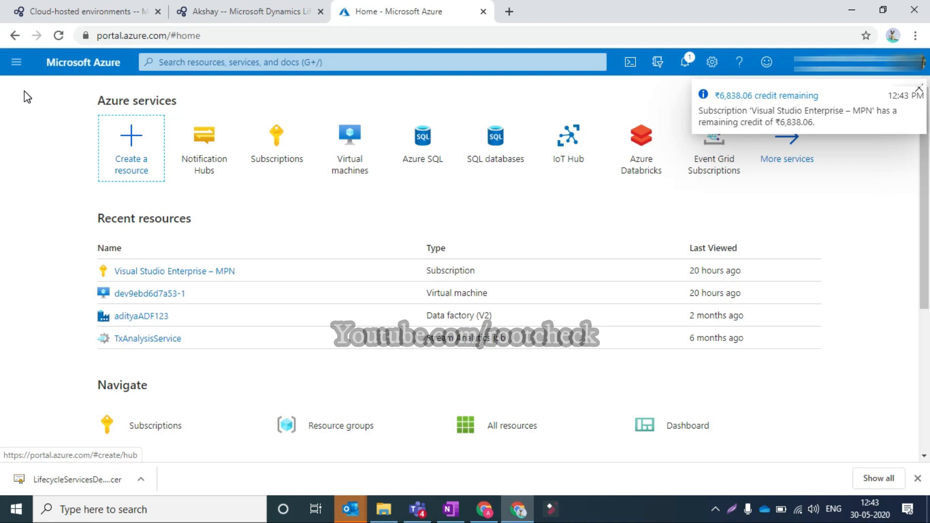
pyautogui.click(325, 154)
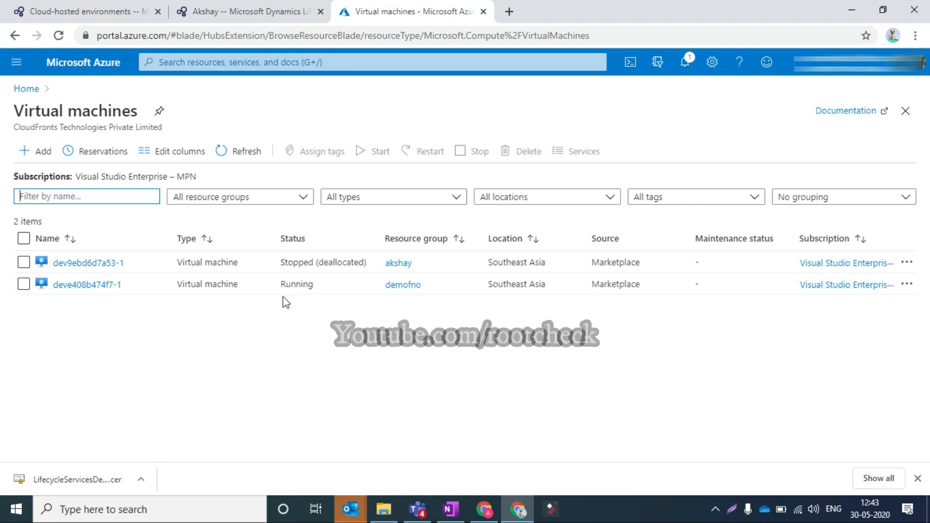
# View the auto-shutdown settings of the deve408b474f7-1 virtual machine in the demofno resource group.
pyautogui.click(104, 286)
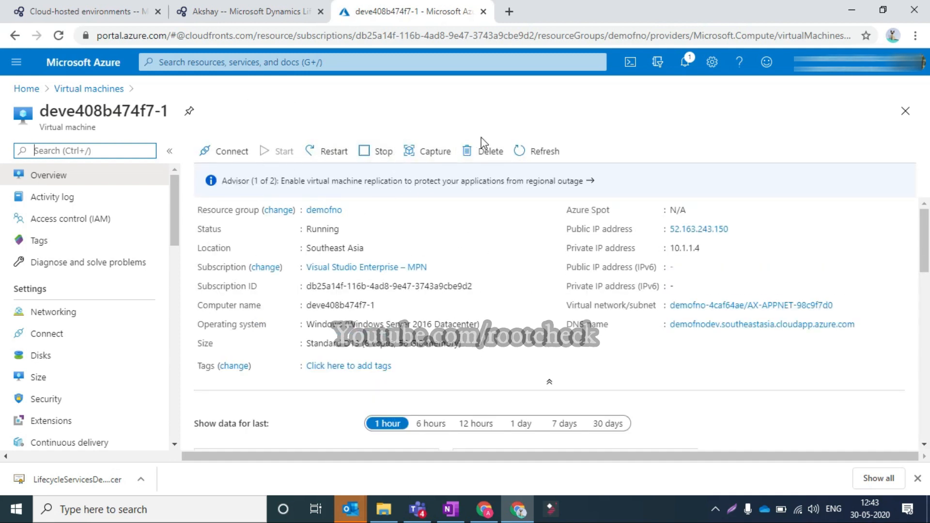
pyautogui.scroll(-6, 113, 322)
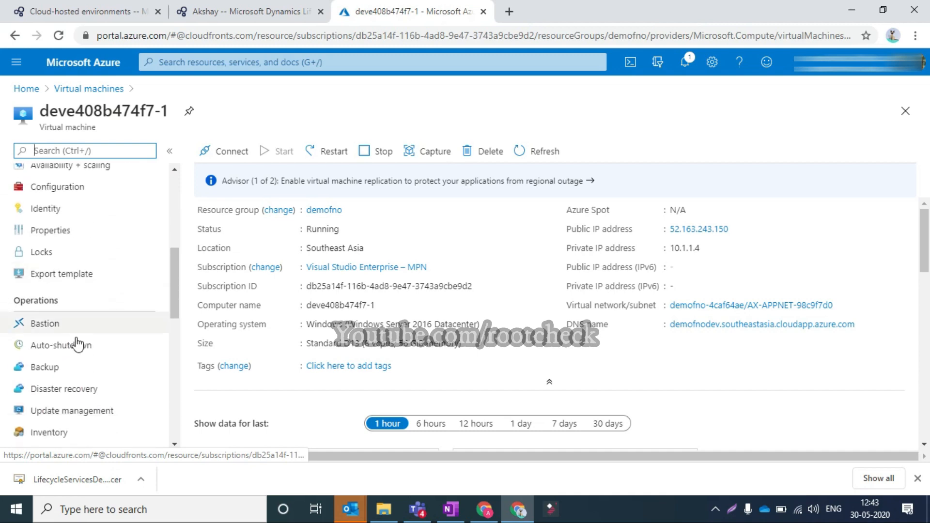
pyautogui.click(67, 345)
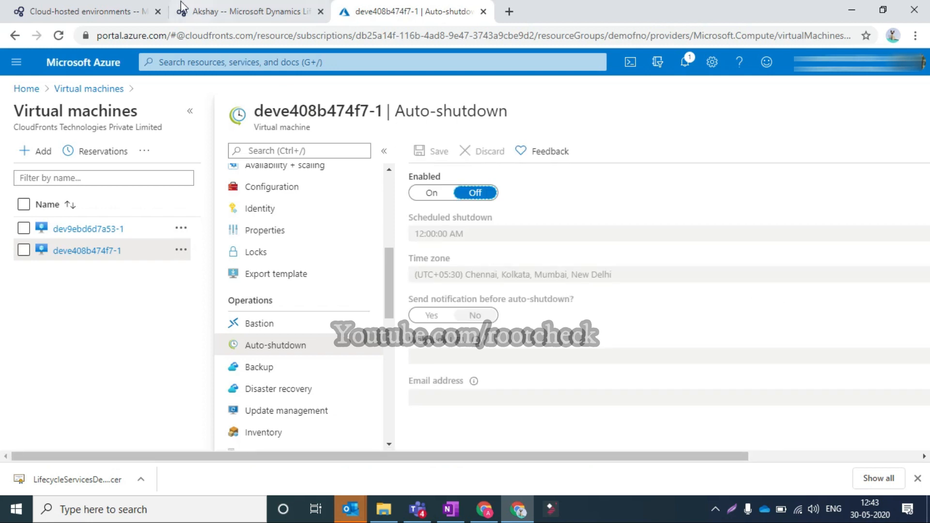
# Return to Lifecycle Services and open the full details page of the DemoFno environment.
pyautogui.click(136, 10)
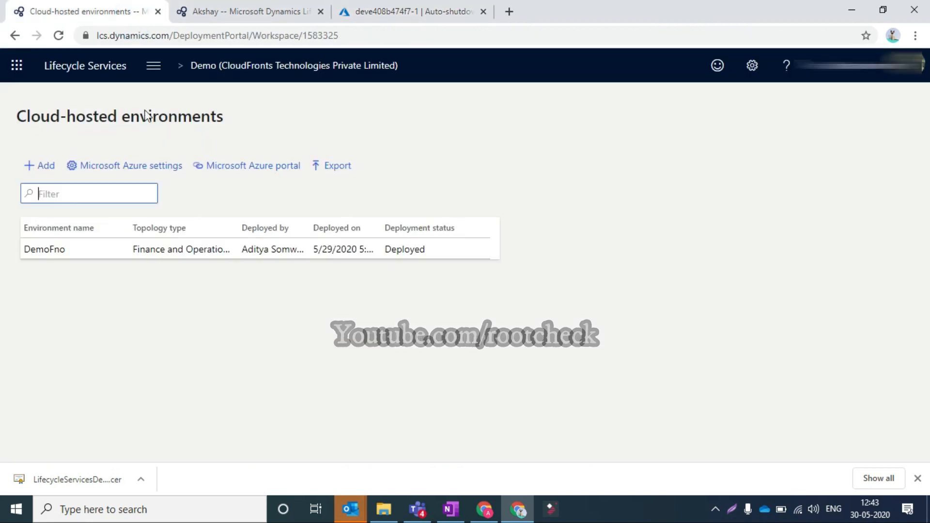
pyautogui.click(167, 250)
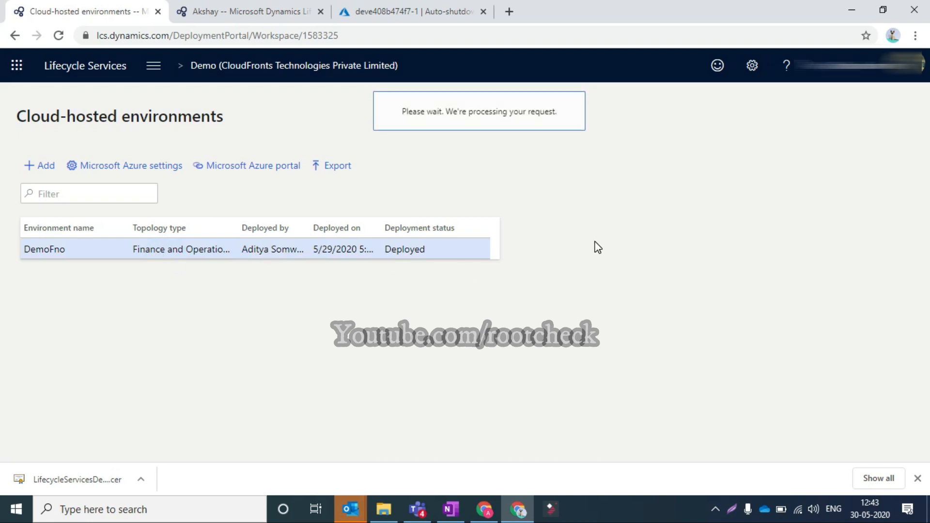
pyautogui.click(599, 211)
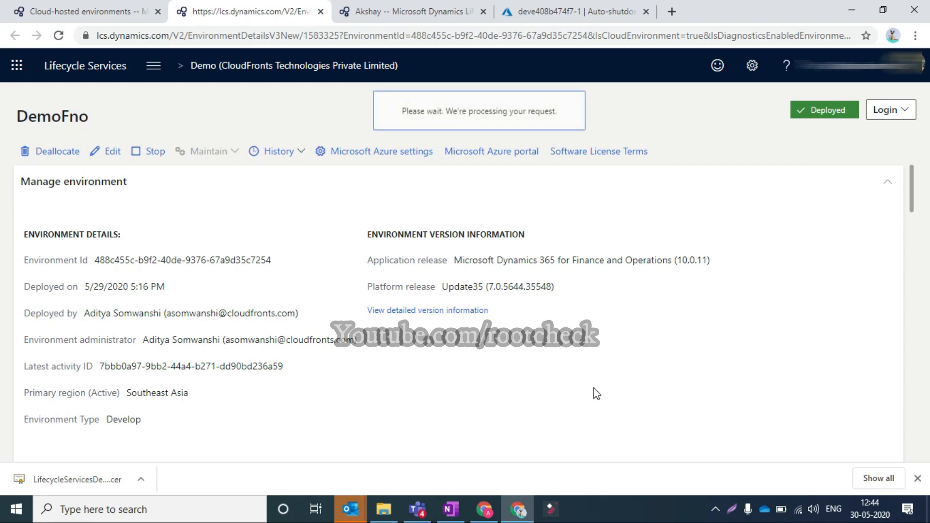
# Download the remote desktop file for deve408b474f7-1 from the environment's local accounts and start the connection despite the unknown publisher.
pyautogui.scroll(-8, 596, 392)
pyautogui.scroll(-1, 596, 390)
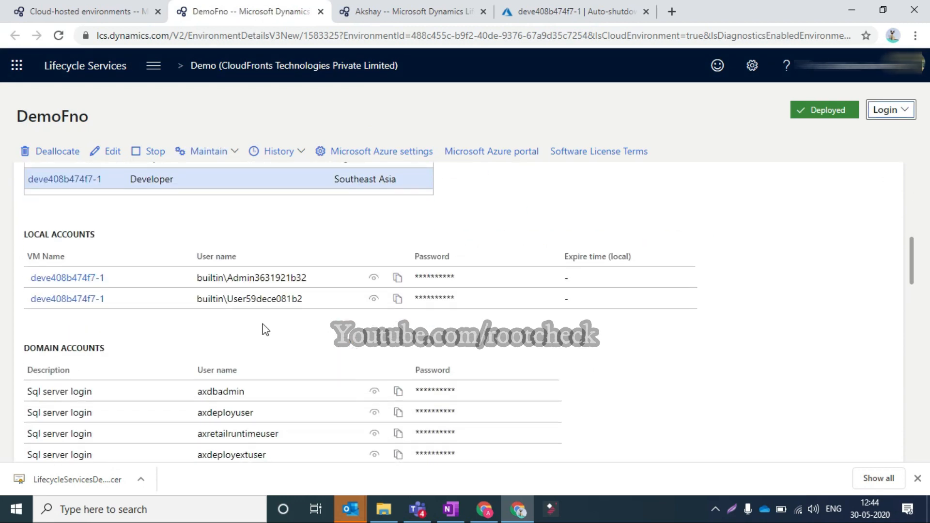
pyautogui.click(67, 279)
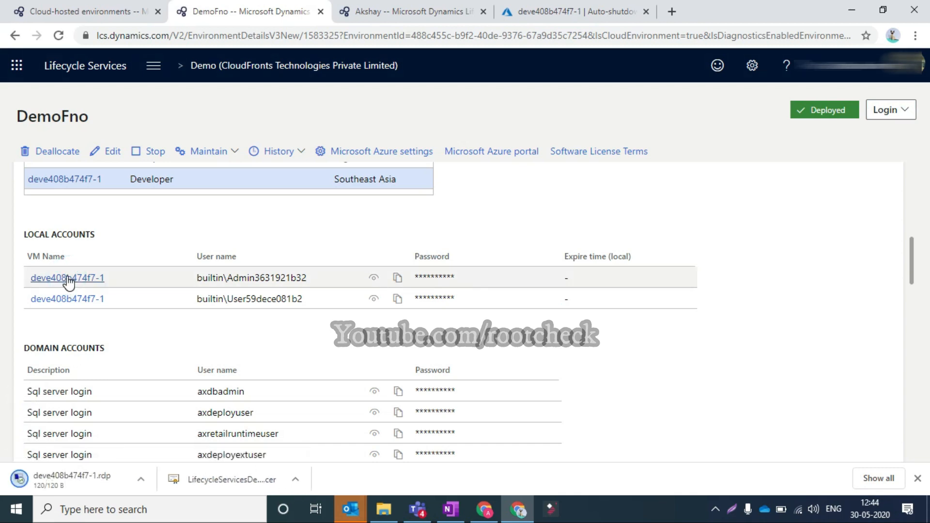
pyautogui.click(63, 480)
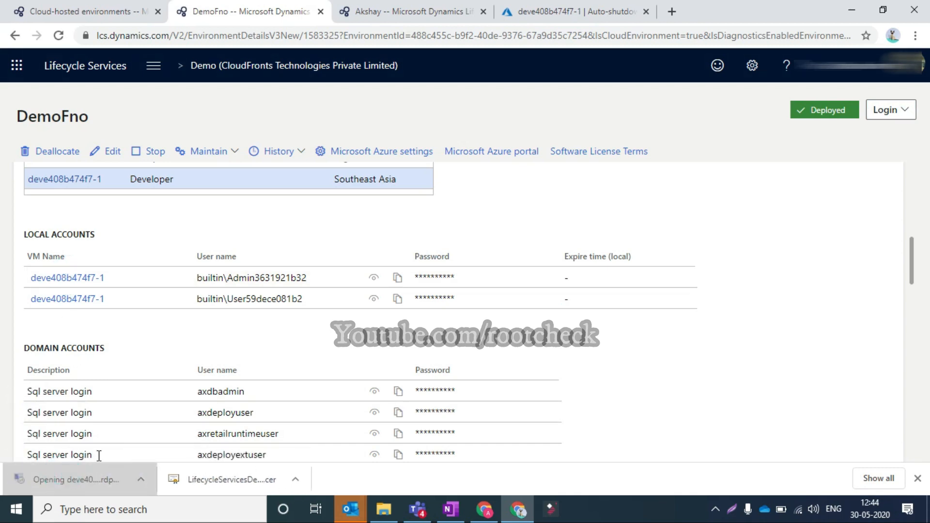
pyautogui.tripleClick(286, 282)
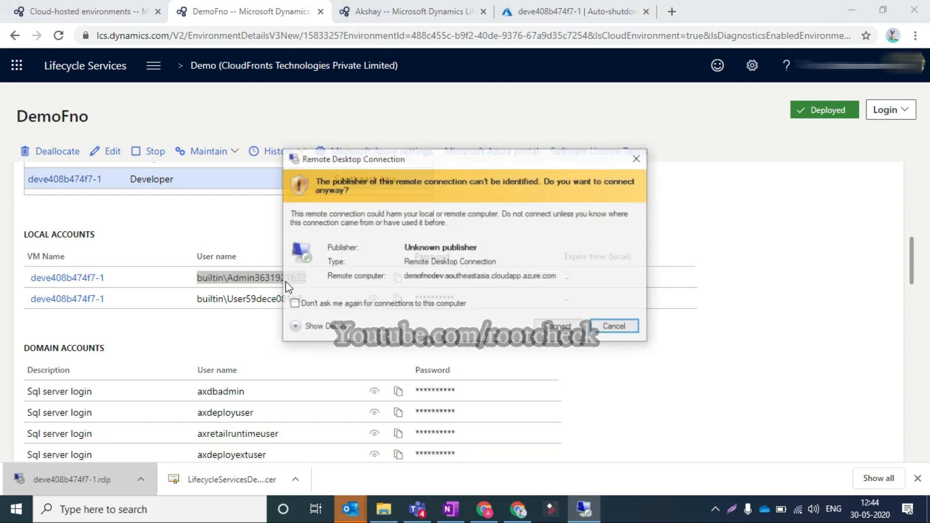
pyautogui.click(559, 328)
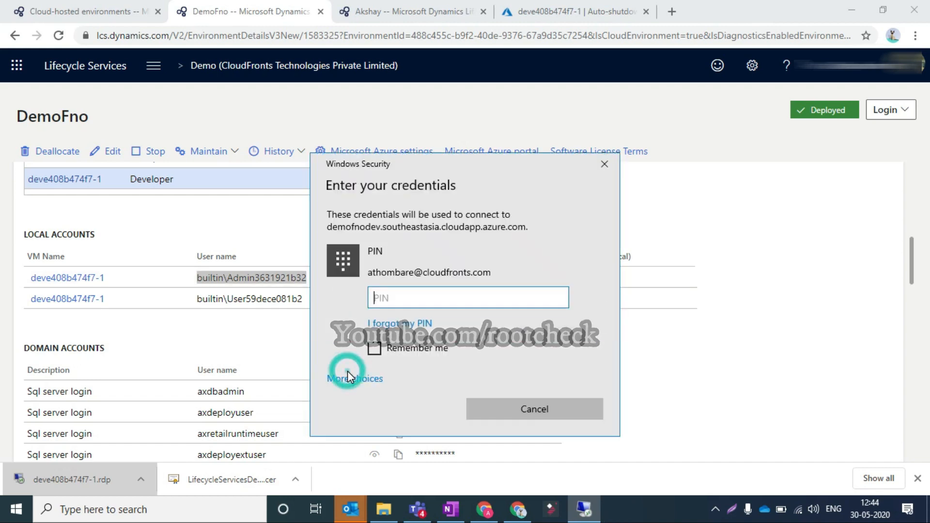
# Choose a different account for the remote connection and enter the built-in Admin user name copied from the environment's local accounts.
pyautogui.click(347, 378)
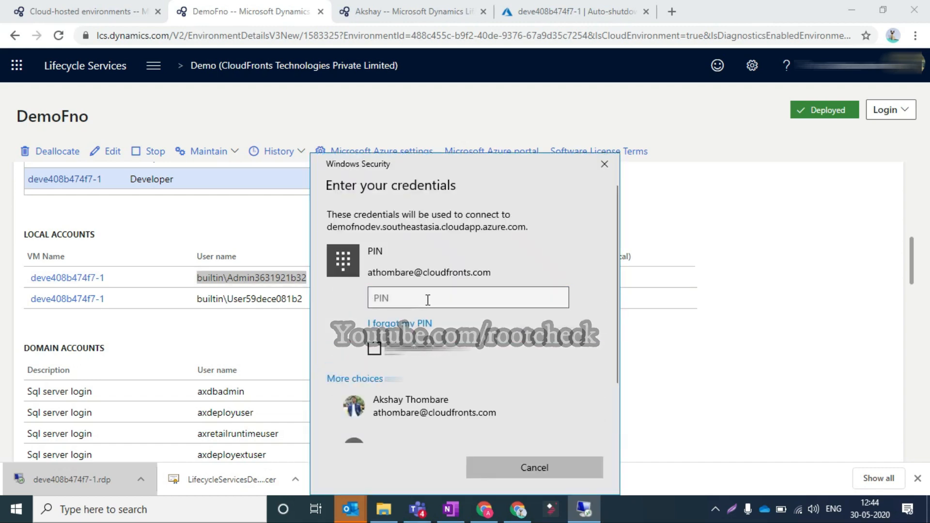
pyautogui.click(404, 408)
pyautogui.click(404, 383)
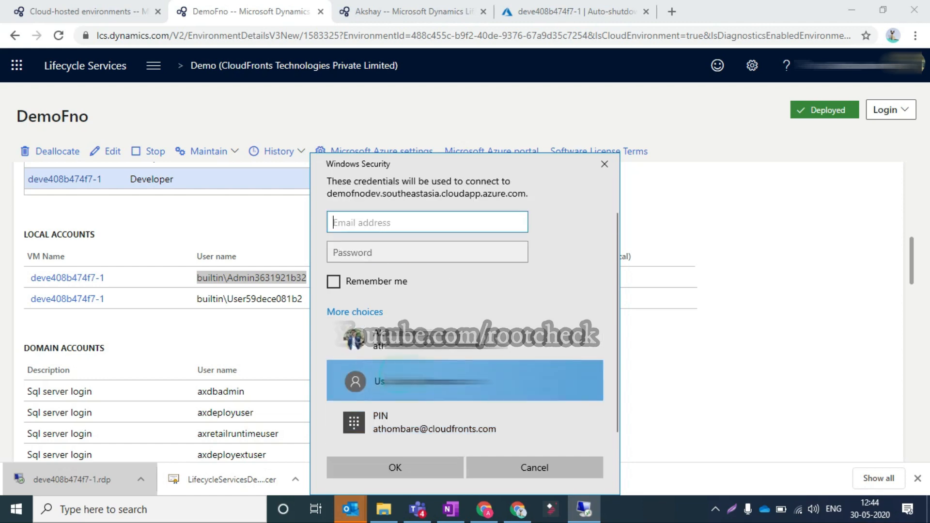
pyautogui.hotkey('ctrl', 'v')
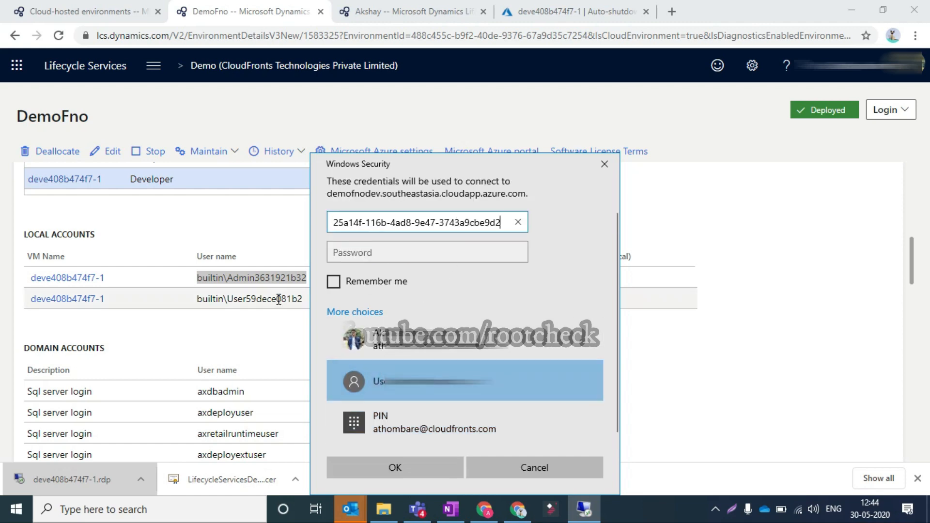
pyautogui.click(280, 279)
pyautogui.hotkey('ctrl', 'c')
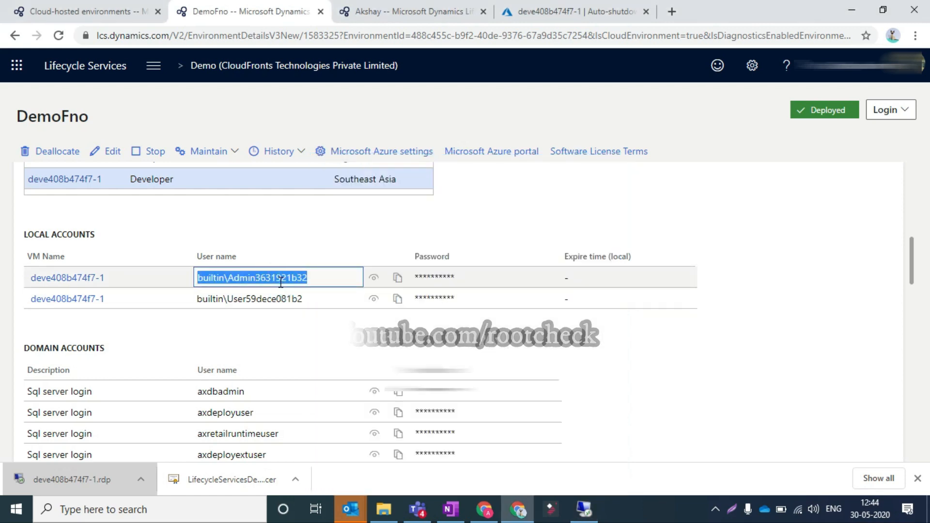
pyautogui.hotkey('alt', 'Tab')
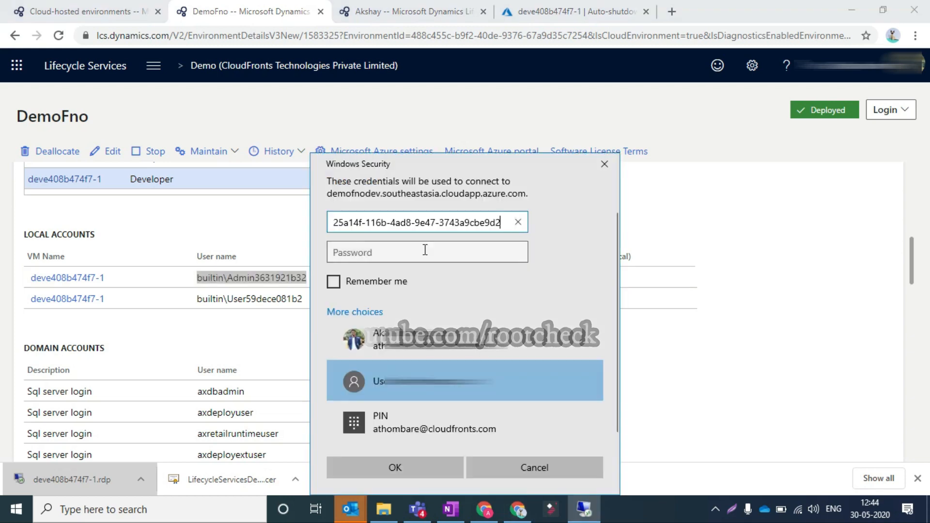
pyautogui.tripleClick(419, 227)
pyautogui.hotkey('ctrl', 'v')
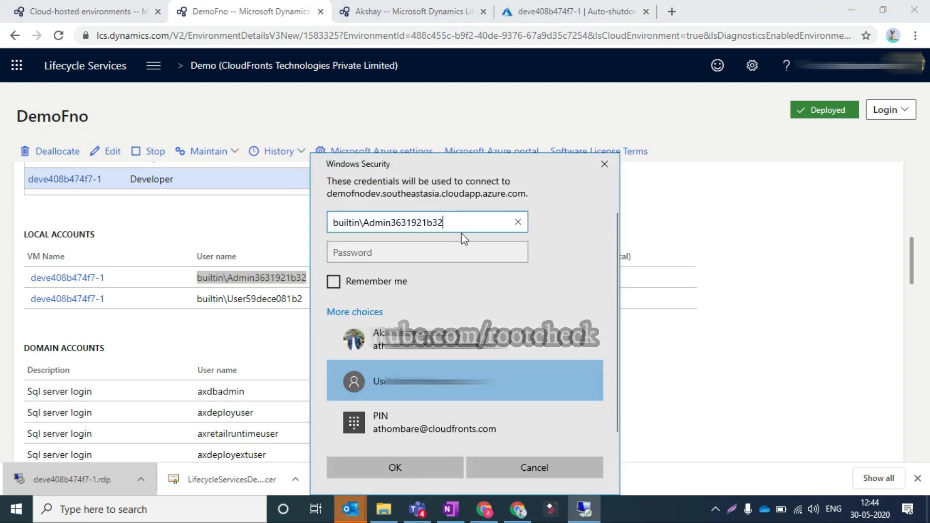
# Copy the Admin account's password from the local accounts into the password field, have the credentials remembered, and submit them.
pyautogui.moveTo(237, 330); pyautogui.dragTo(398, 278)
pyautogui.click(391, 278)
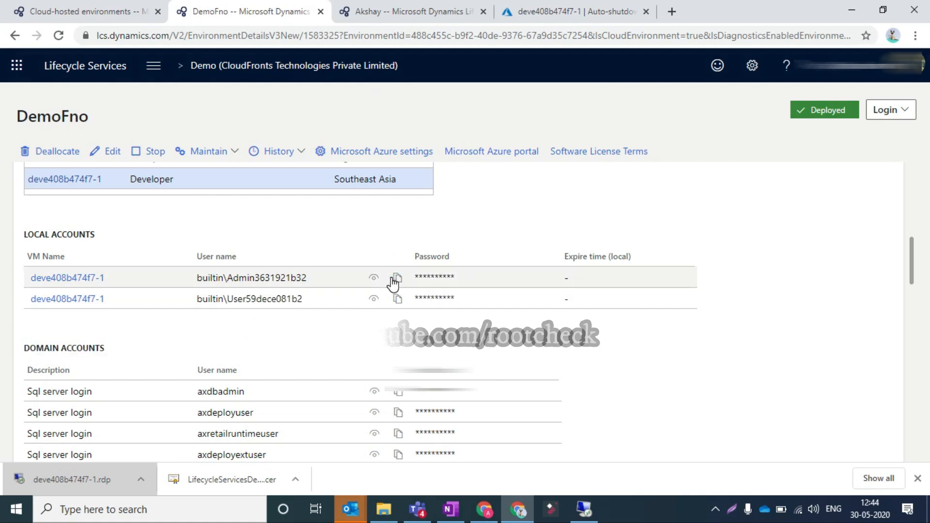
pyautogui.hotkey('alt', 'Tab')
pyautogui.click(397, 252)
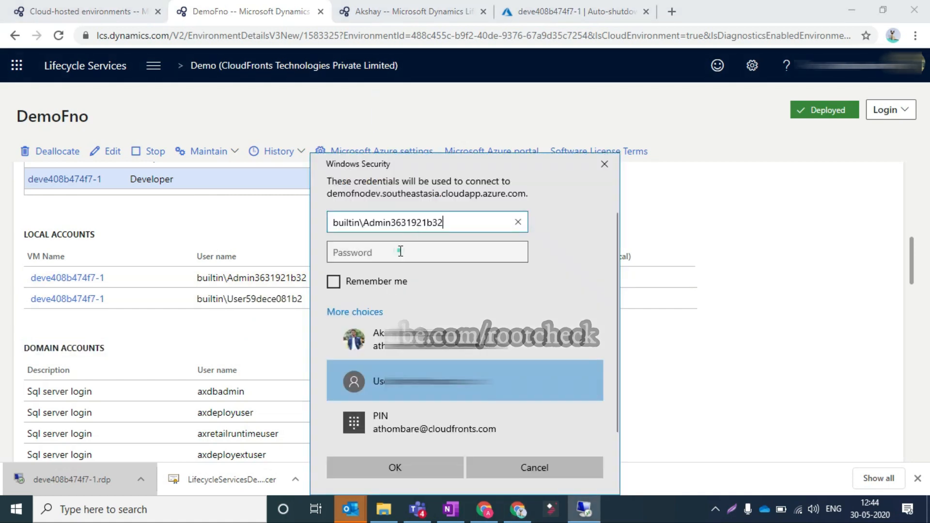
pyautogui.hotkey('ctrl', 'v')
pyautogui.click(334, 281)
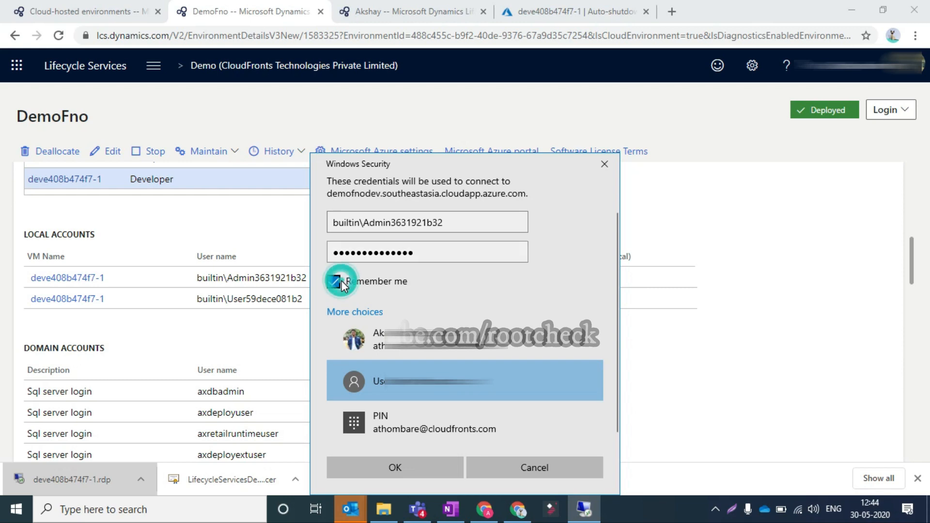
pyautogui.click(374, 469)
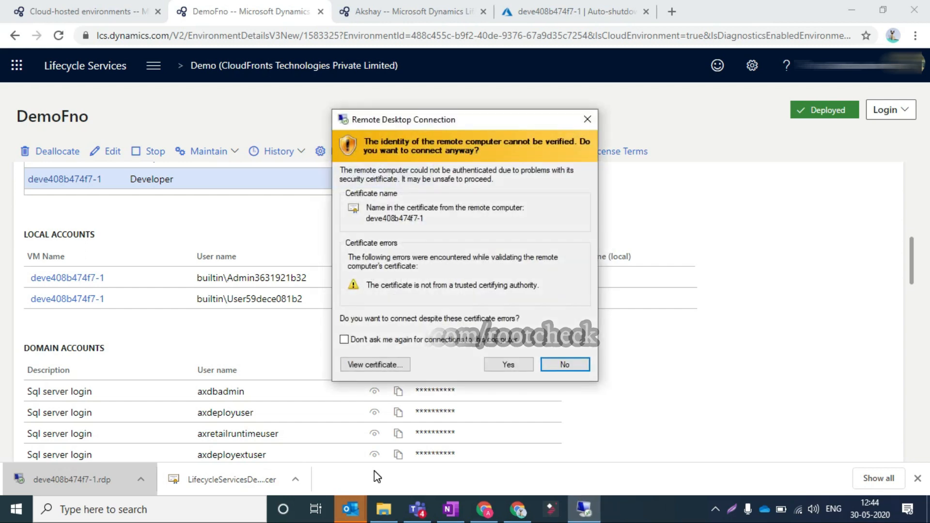
# Connect to deve408b474f7-1 despite the certificate error and dismiss the network discovery prompt on the remote desktop.
pyautogui.press('Left')
pyautogui.press('Return')
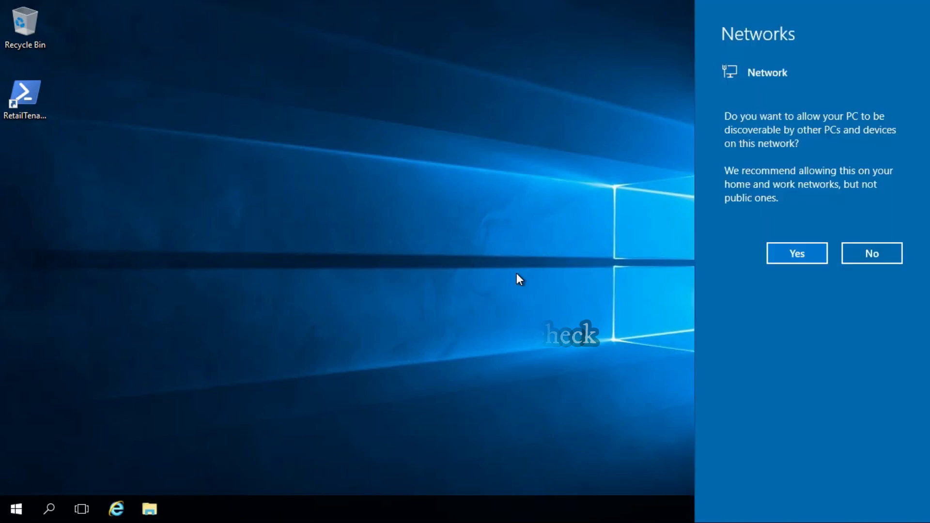
pyautogui.click(517, 273)
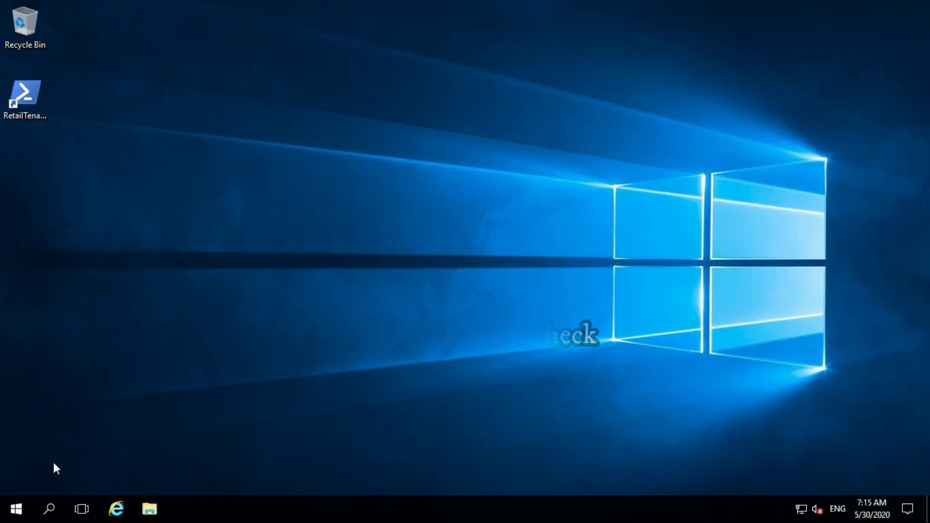
# Look through the full list of programs installed on the virtual machine and close the list.
pyautogui.click(18, 508)
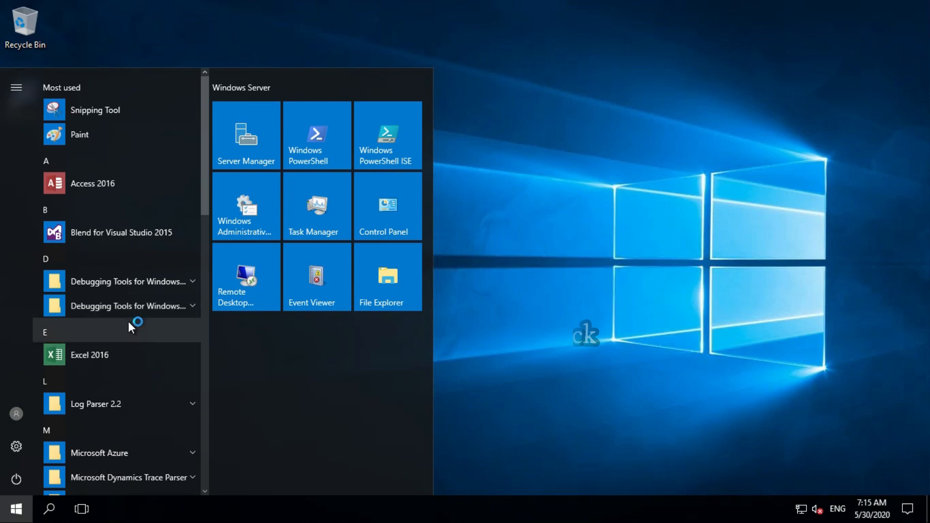
pyautogui.scroll(-10, 129, 323)
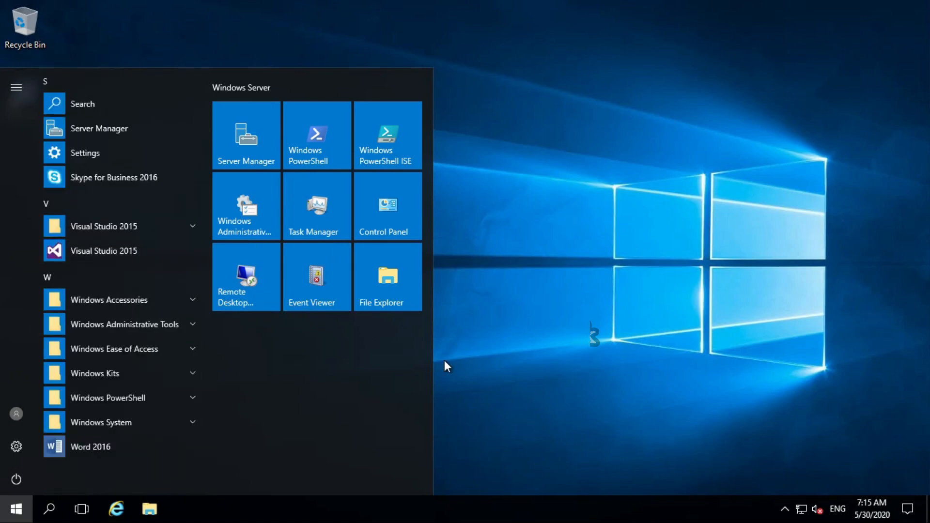
pyautogui.click(554, 304)
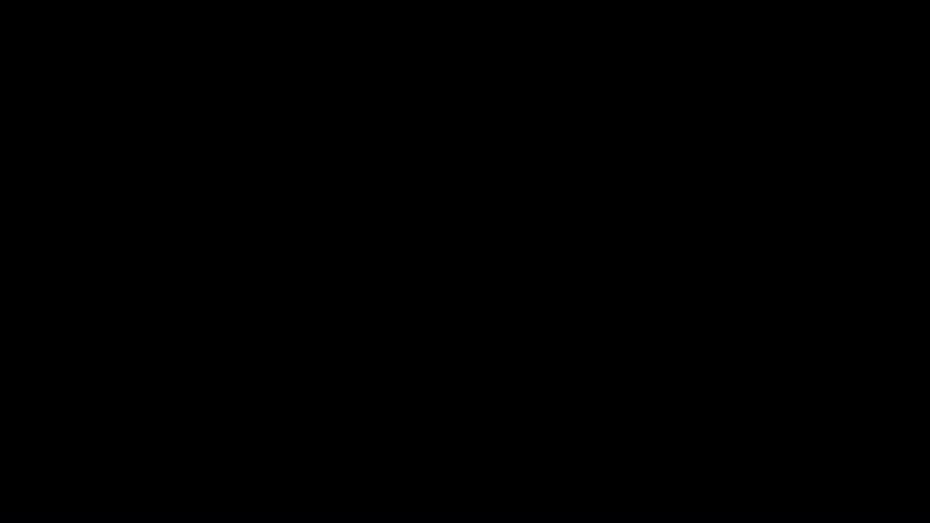